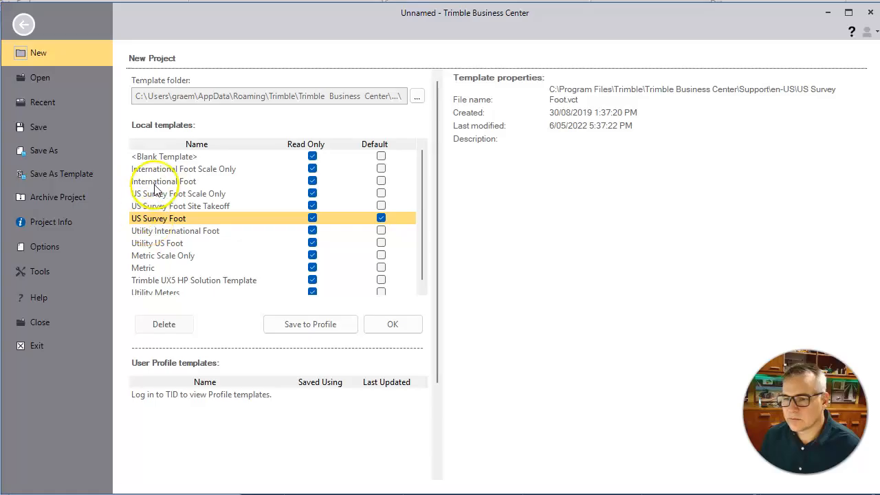
Create a new project from the local Metric template
click(174, 268)
click(389, 324)
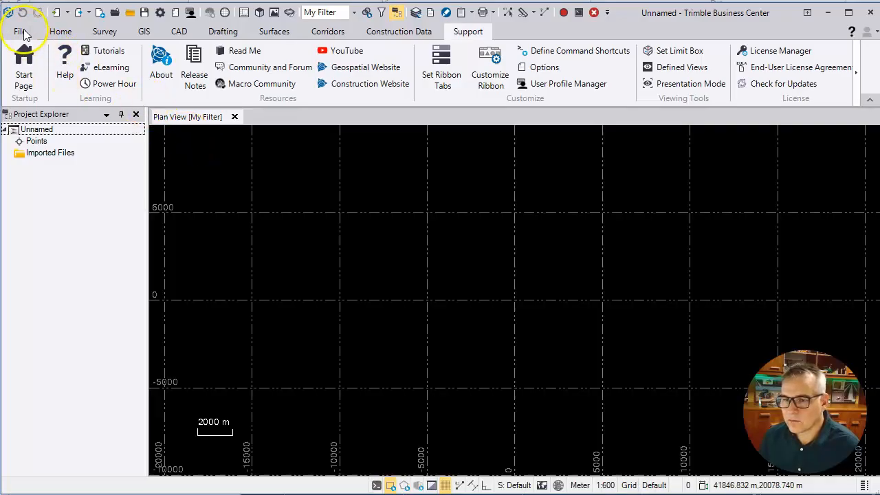
click(23, 32)
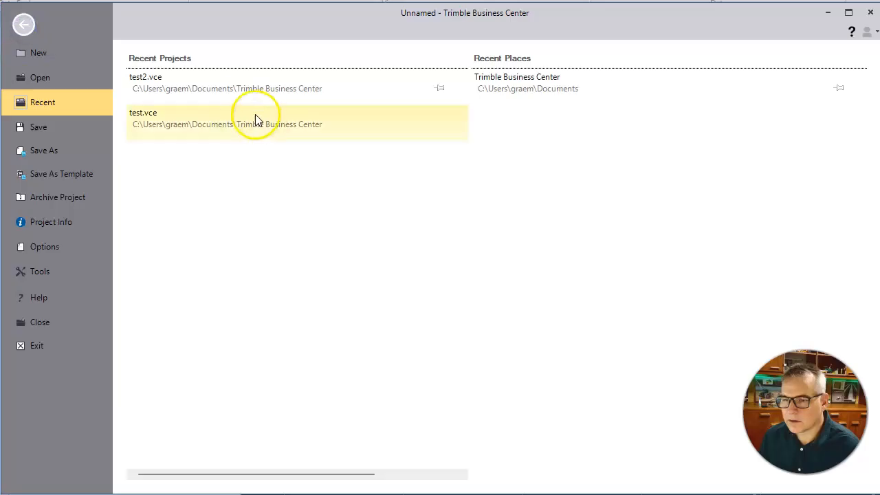
click(22, 26)
Start the Import command and move the import folder two levels up from its current location
click(61, 31)
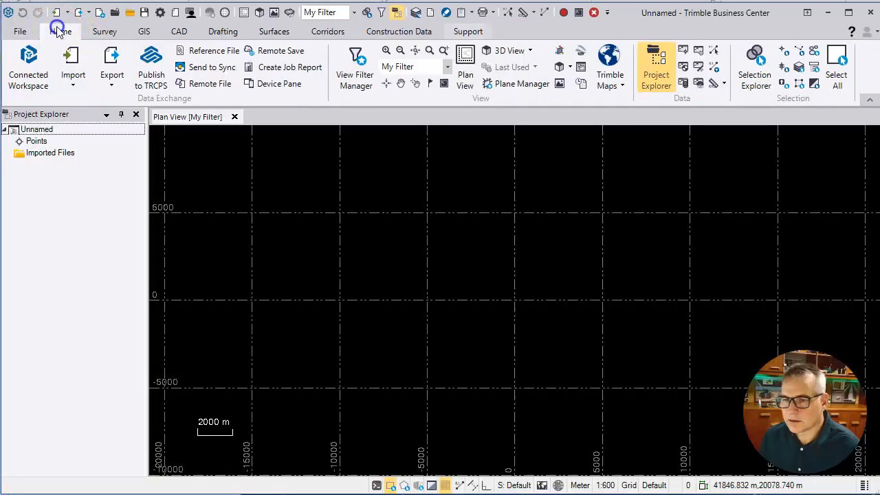
click(75, 76)
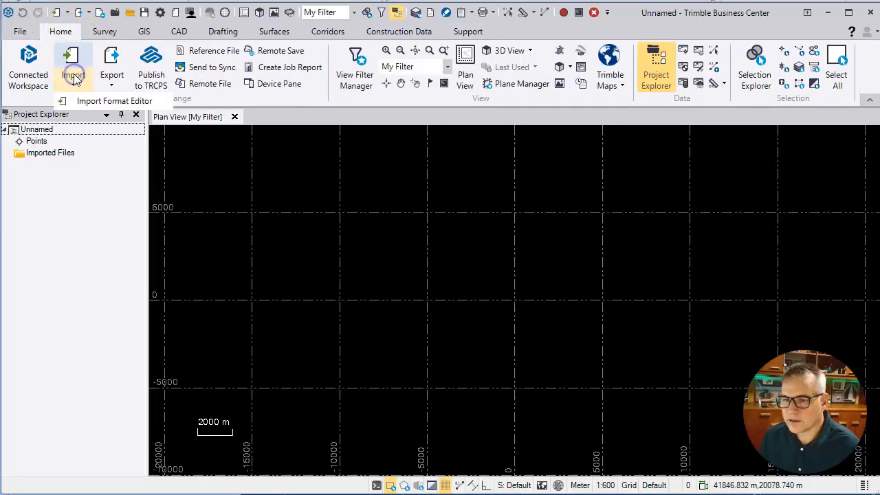
click(74, 59)
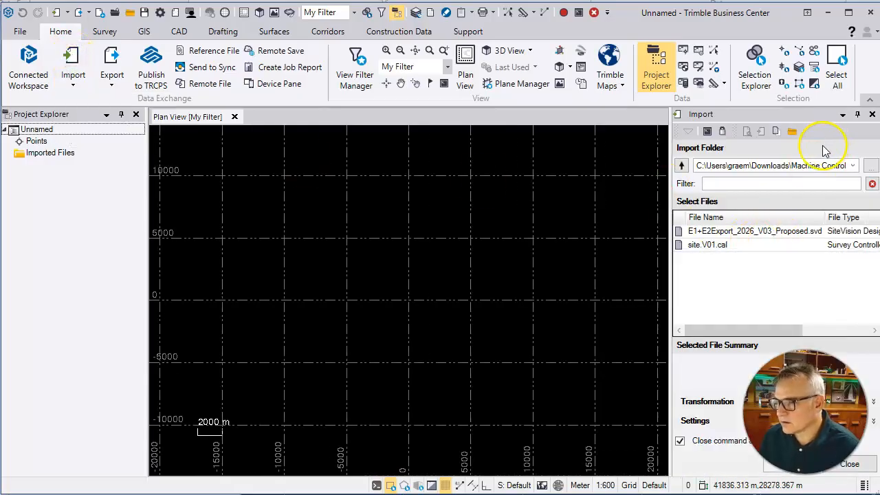
click(681, 166)
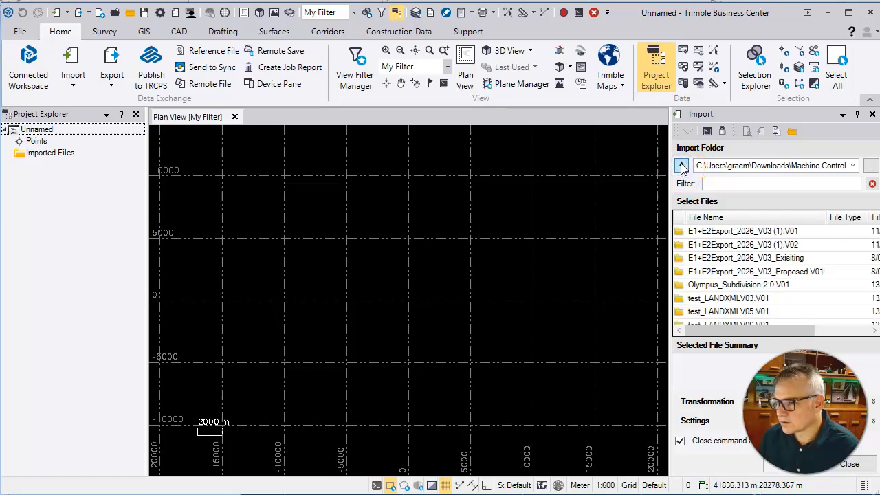
click(681, 165)
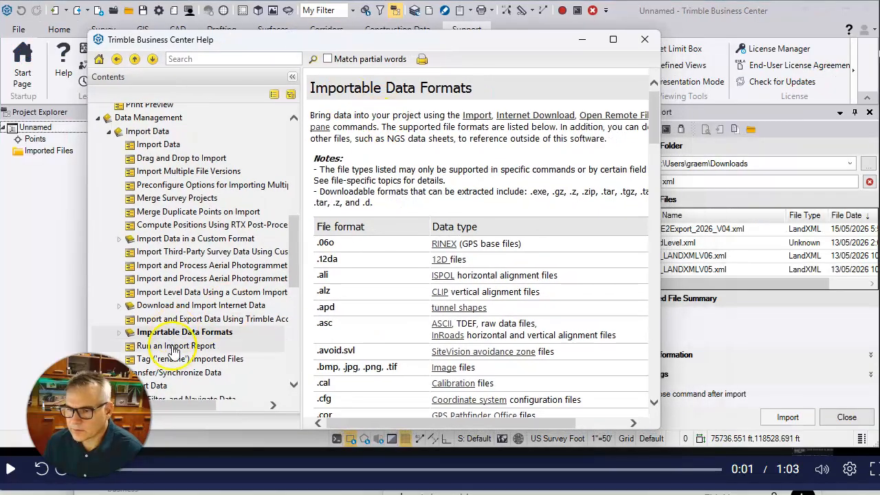
Review the list of importable data formats in the help topic, then move the help window clear of the import file list
drag(657, 110, 652, 371)
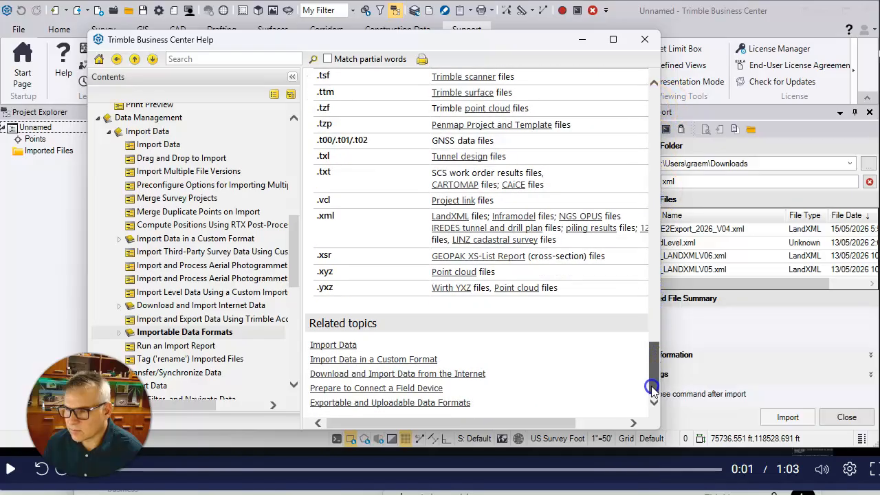
drag(651, 382, 657, 99)
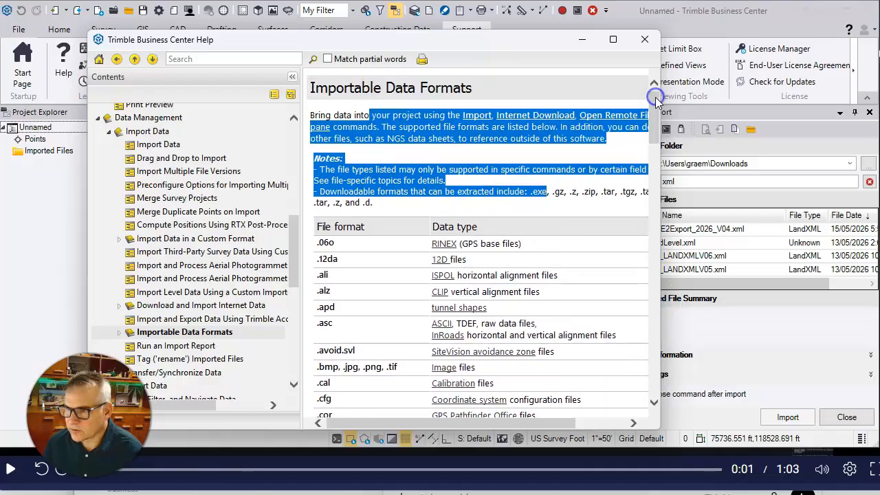
drag(520, 41, 477, 32)
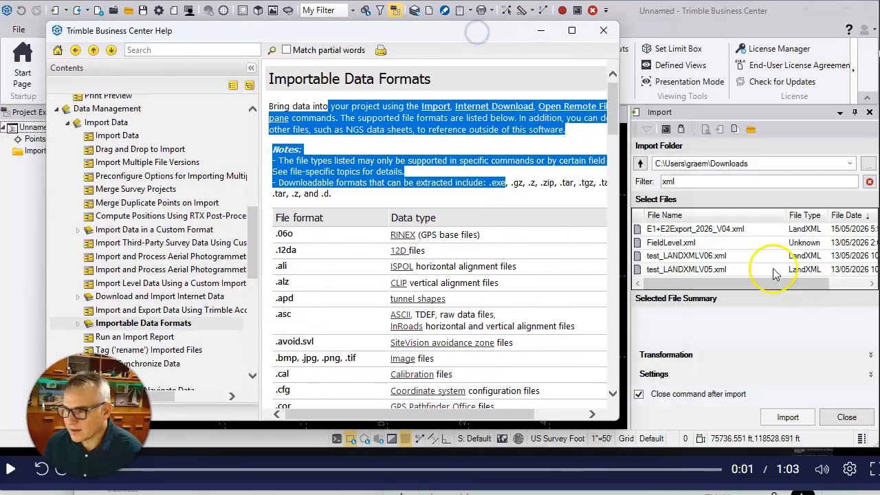
Import the LandXML file E1+E2Export_2026_V04.xml with the triangle-based surface definition, accepting the false origin values and declining the import summary
click(728, 229)
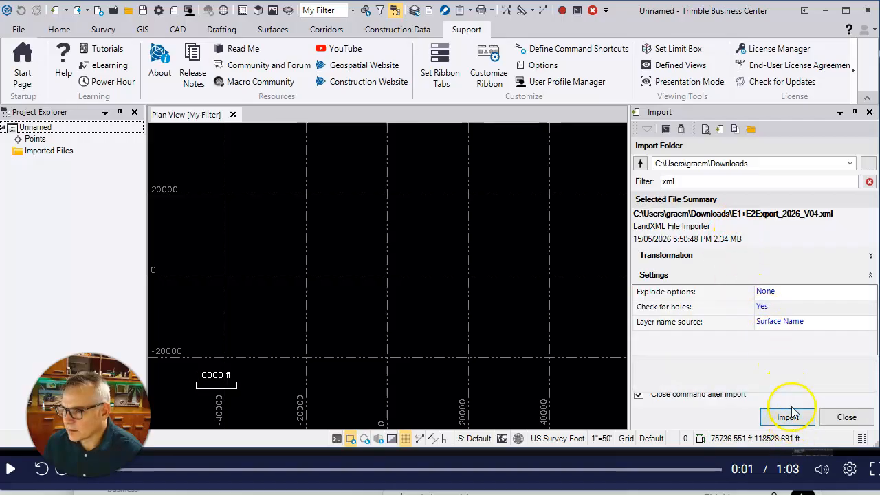
drag(746, 448, 751, 493)
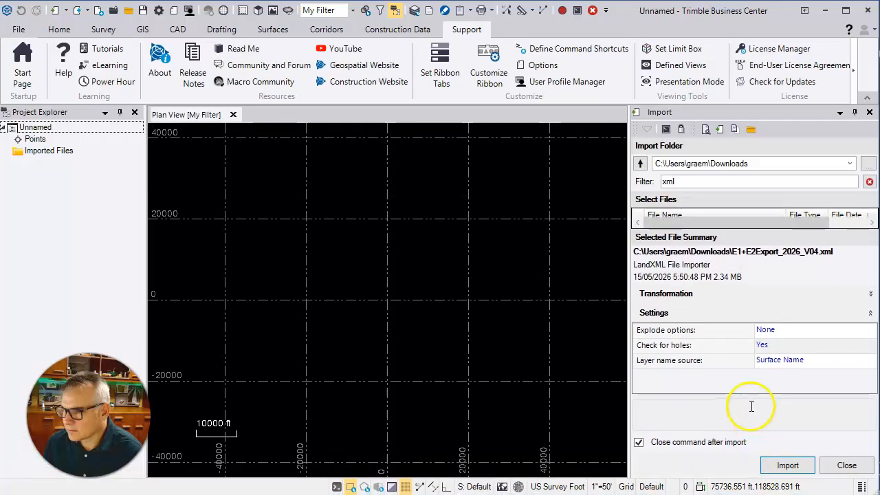
click(792, 465)
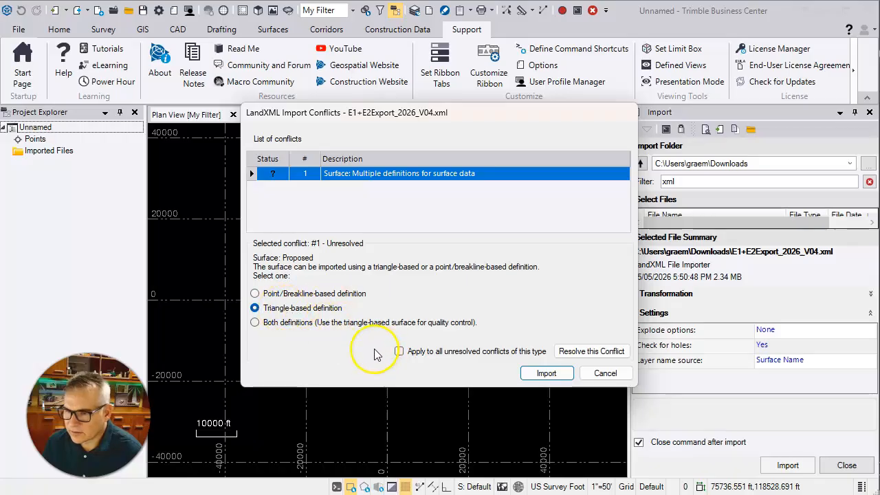
click(540, 372)
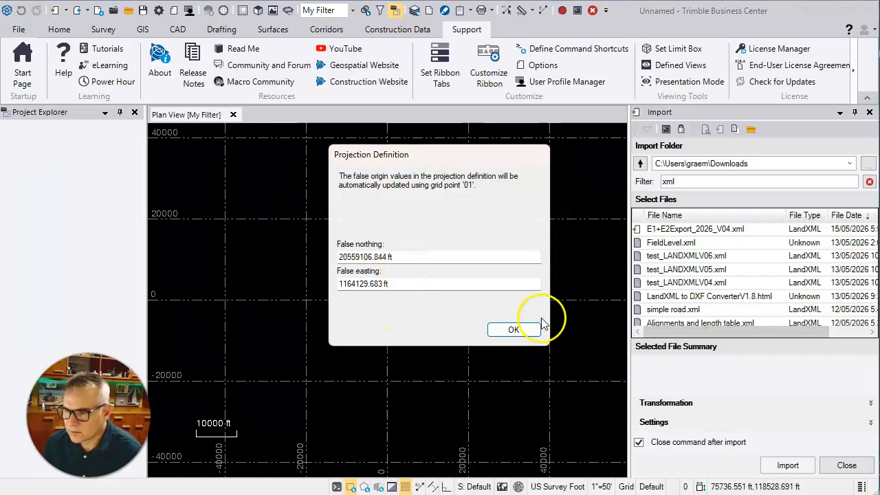
click(514, 329)
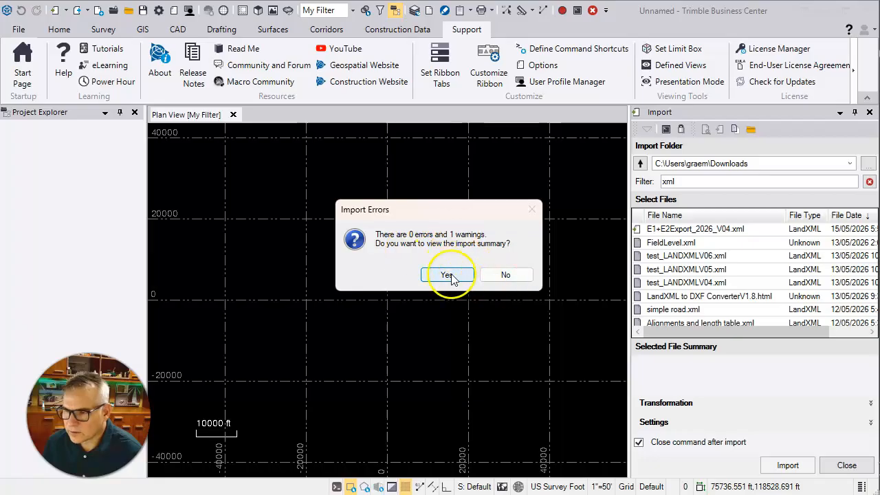
click(505, 276)
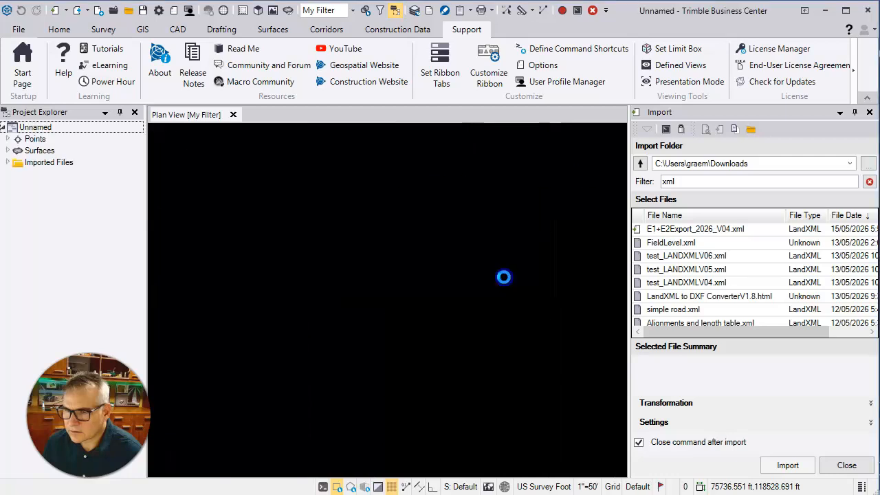
Expand the project's surfaces and highlight Existing and Proposed alternately to compare them in the plan view
click(8, 151)
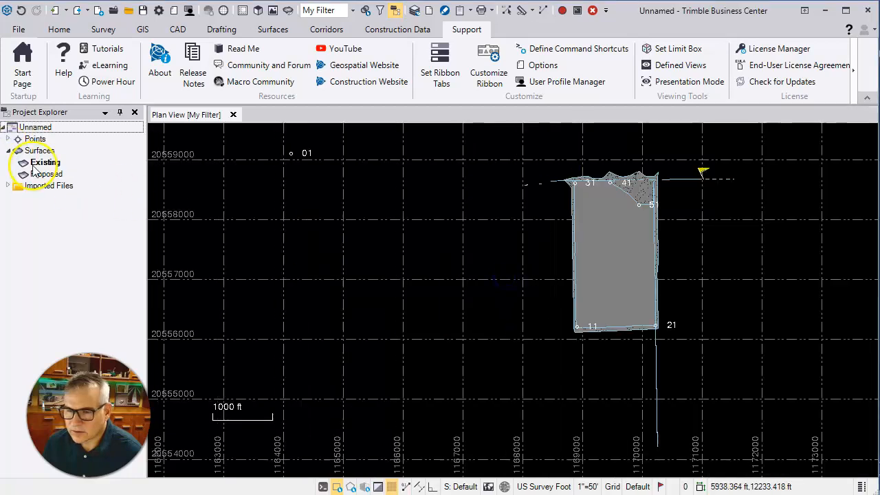
click(32, 165)
click(46, 174)
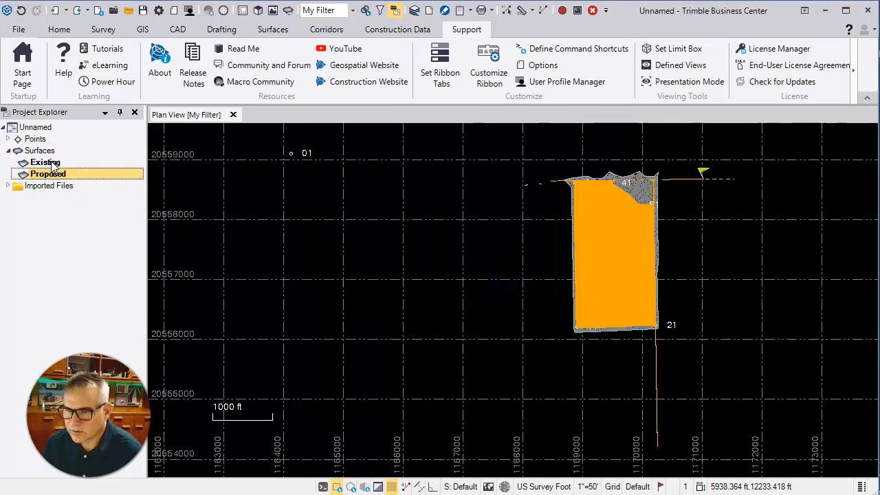
click(54, 165)
click(55, 174)
click(54, 165)
click(56, 175)
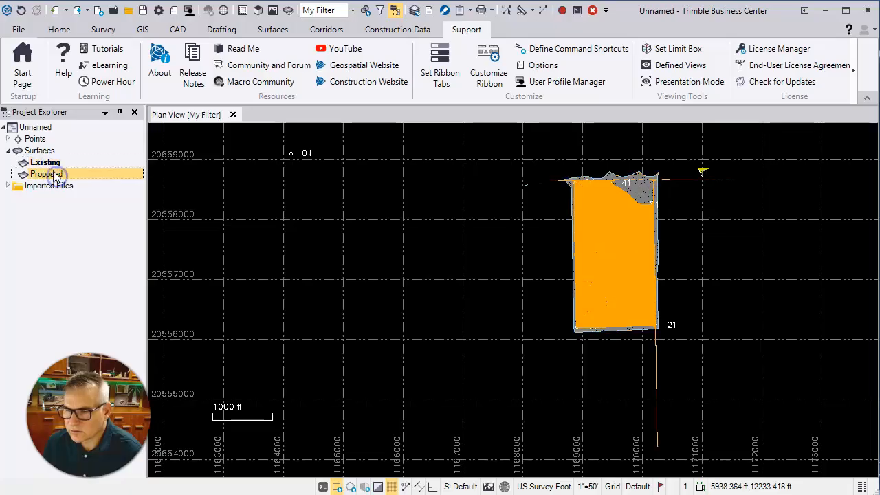
click(50, 164)
click(53, 174)
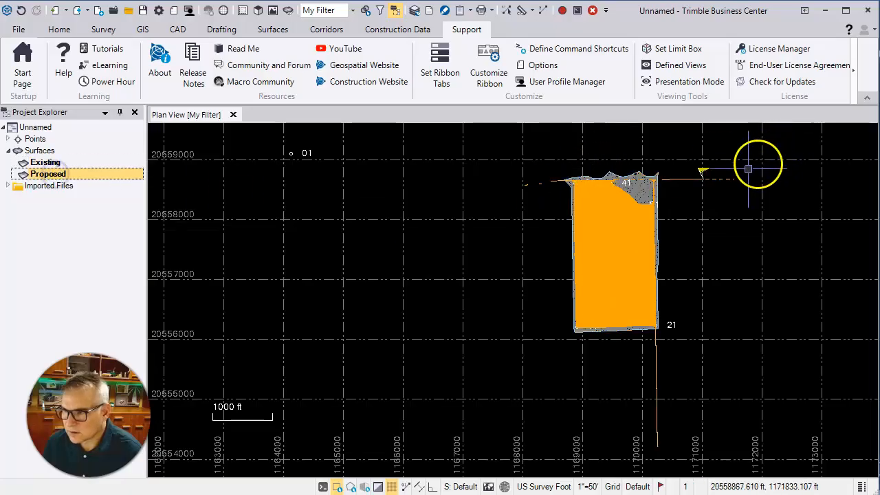
Examine the linework and flag beside the surfaces in plan, comparing the extents of Existing and Proposed
scroll(703, 174, up, 5)
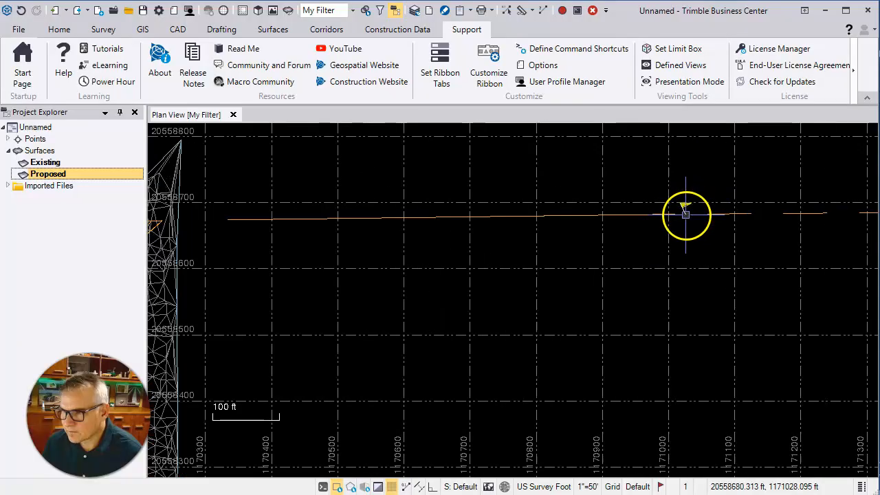
scroll(685, 212, down, 2)
scroll(685, 213, down, 2)
scroll(685, 213, down, 1)
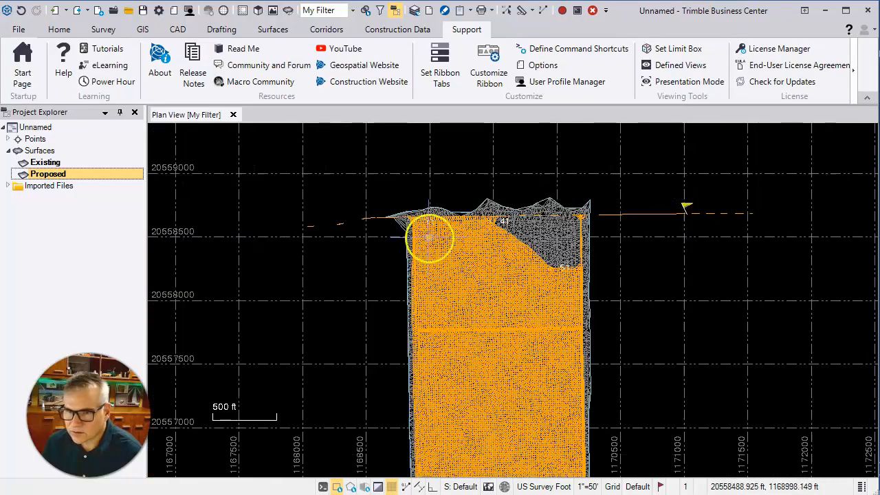
click(47, 162)
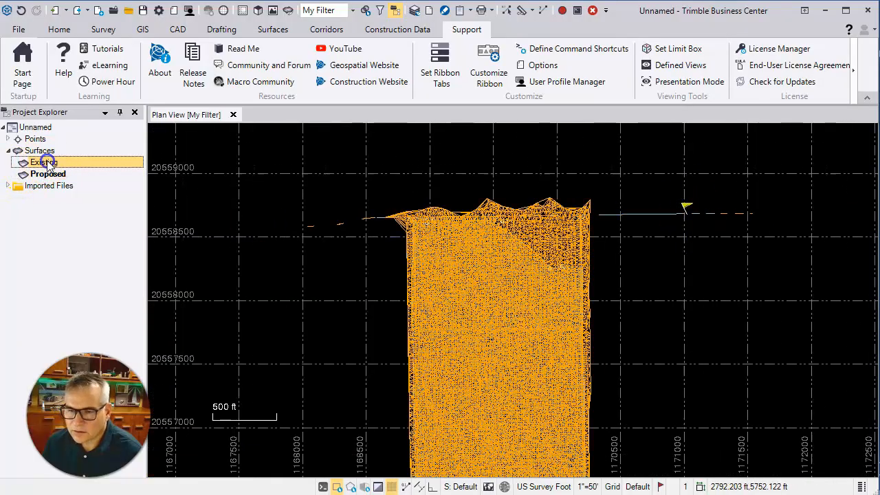
click(49, 174)
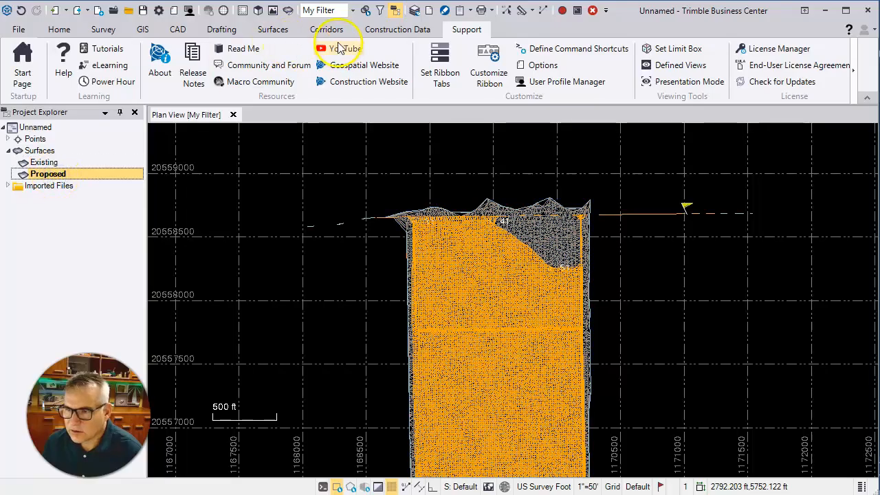
Open a new 3D view and inspect the triangulation of the two imported surfaces from a tilted angle
click(53, 31)
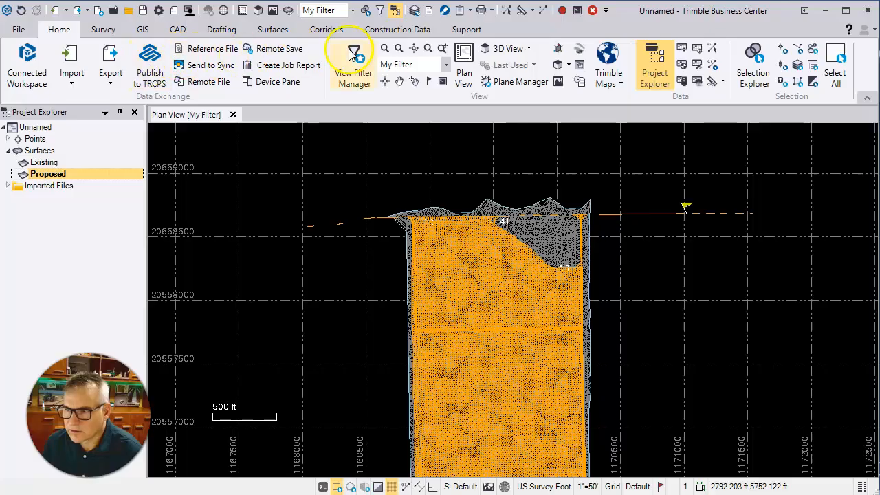
click(501, 50)
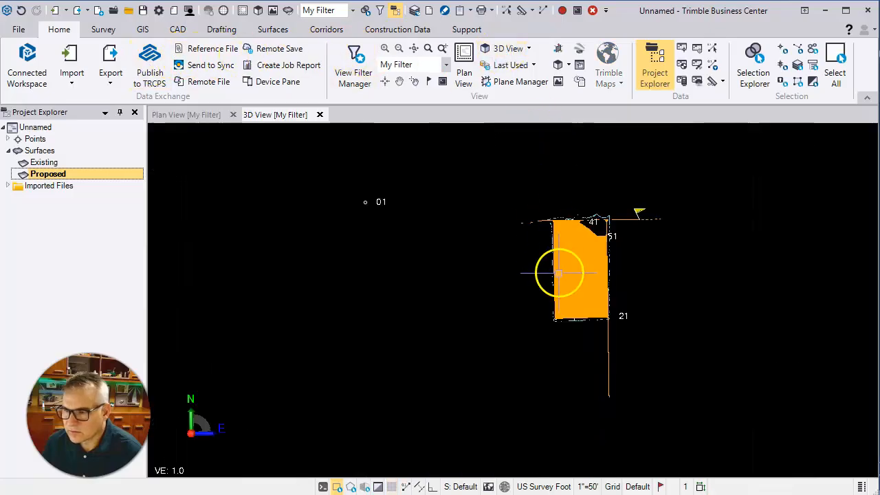
scroll(597, 288, up, 4)
right_drag(581, 288, 614, 239)
click(631, 249)
scroll(602, 281, up, 3)
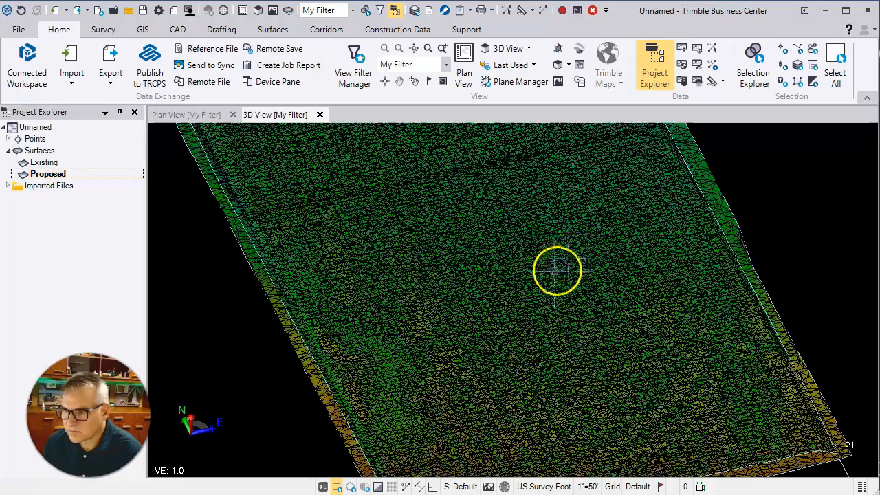
scroll(428, 209, down, 3)
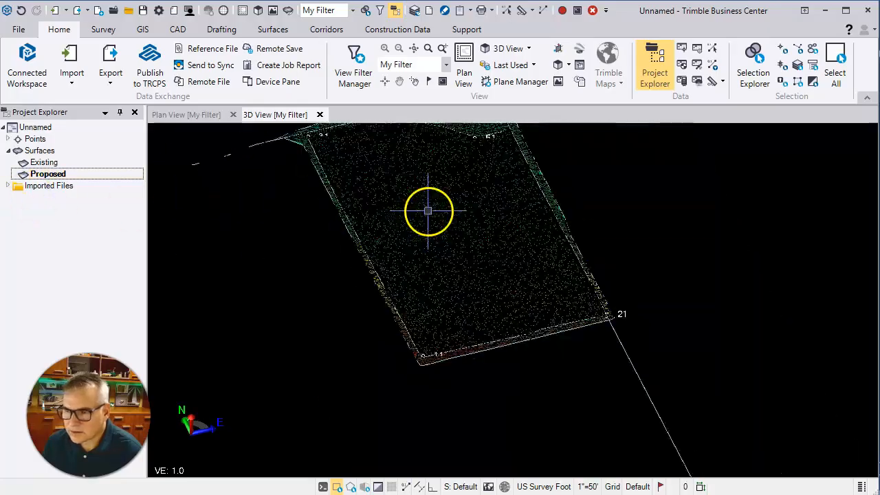
scroll(373, 147, up, 3)
scroll(385, 247, up, 4)
scroll(383, 275, down, 5)
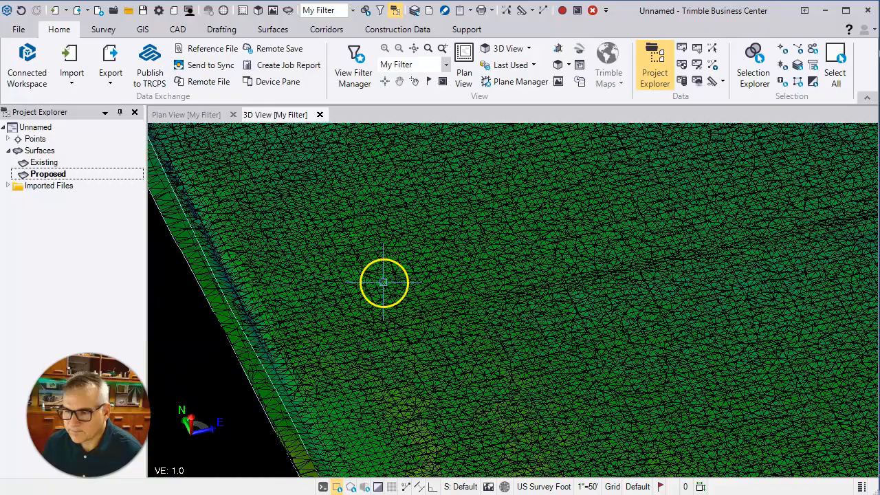
Toggle the visibility of the Proposed surface to hide it in the 3D view
click(49, 174)
right_click(57, 176)
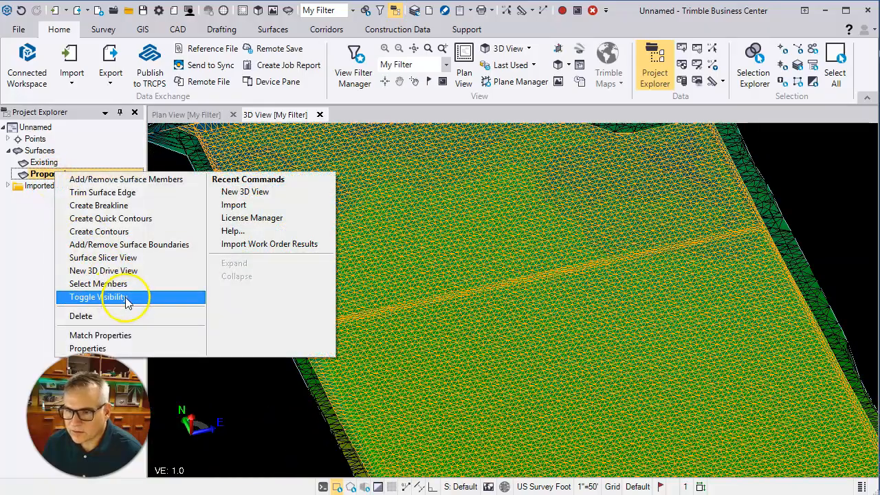
click(126, 297)
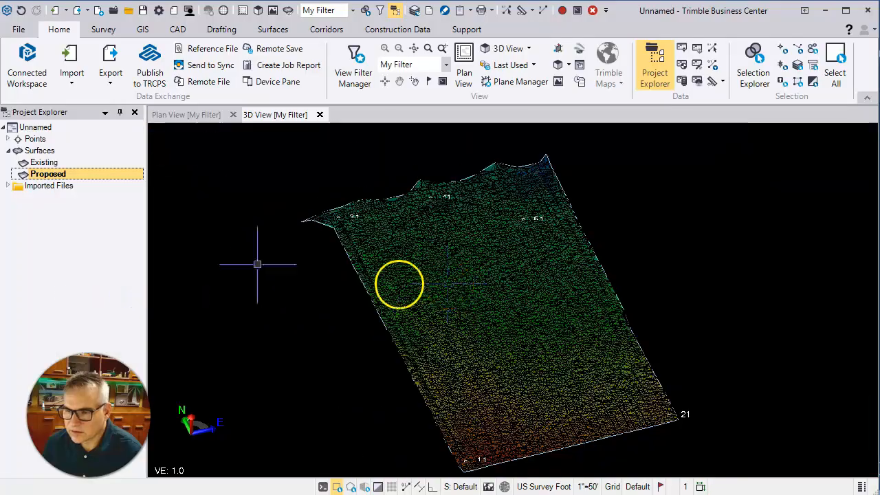
Inspect the Existing surface on its own in the 3D view from several angles
click(57, 164)
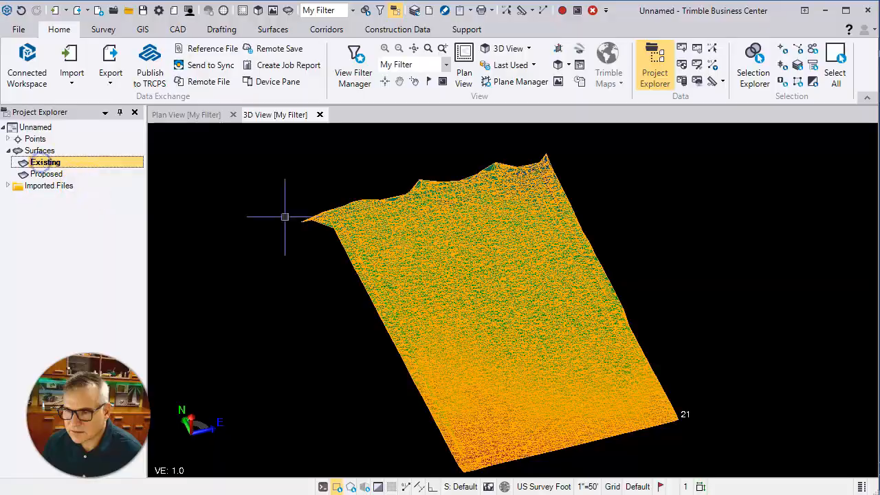
click(343, 304)
scroll(515, 323, up, 4)
mouse_move(423, 324)
right_down()
mouse_move(422, 290)
mouse_move(474, 316)
mouse_move(556, 330)
mouse_move(402, 317)
mouse_move(377, 301)
right_up()
scroll(437, 326, down, 3)
right_drag(438, 326, 468, 347)
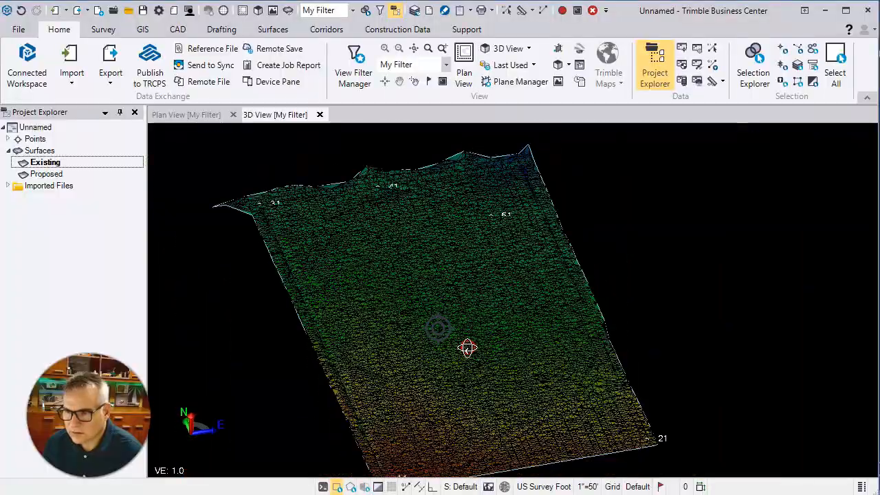
Toggle surface visibility to hide Existing and show Proposed in the 3D view
click(41, 174)
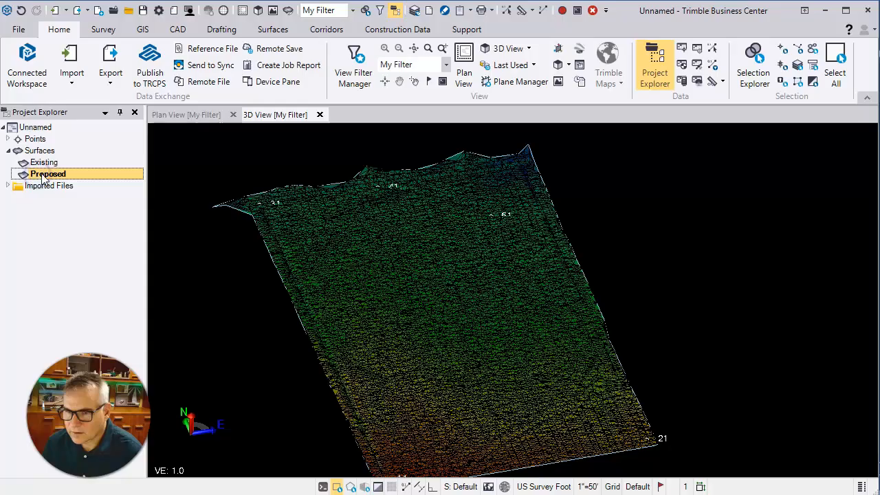
right_click(44, 176)
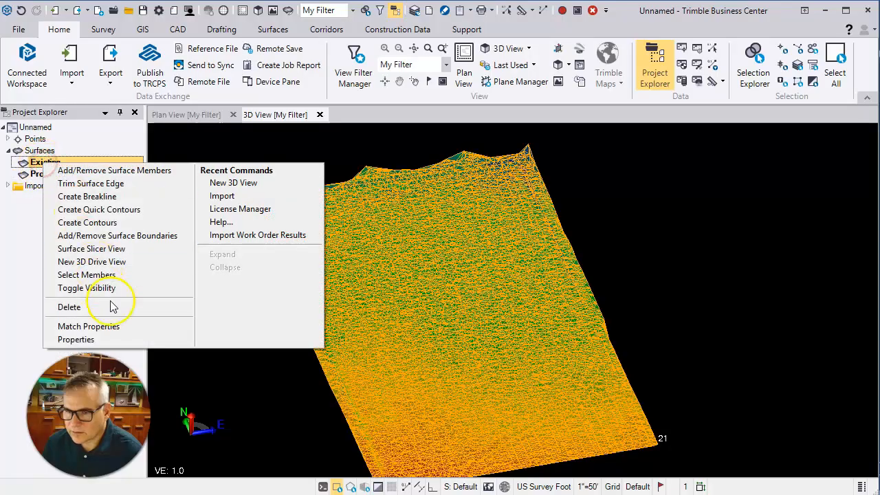
click(106, 298)
click(42, 175)
right_click(43, 175)
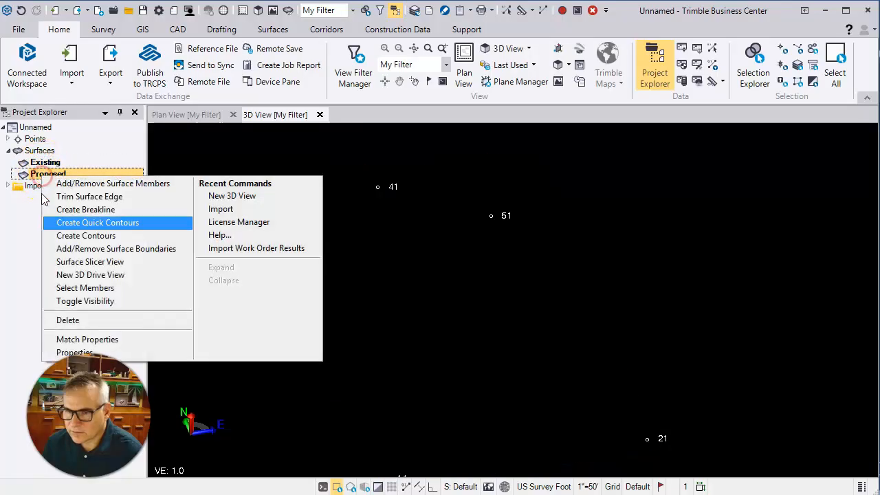
click(103, 304)
Inspect the triangulation of the Proposed surface in 3D, including the line crossing it and its outer edge
drag(472, 334, 549, 324)
scroll(356, 328, up, 3)
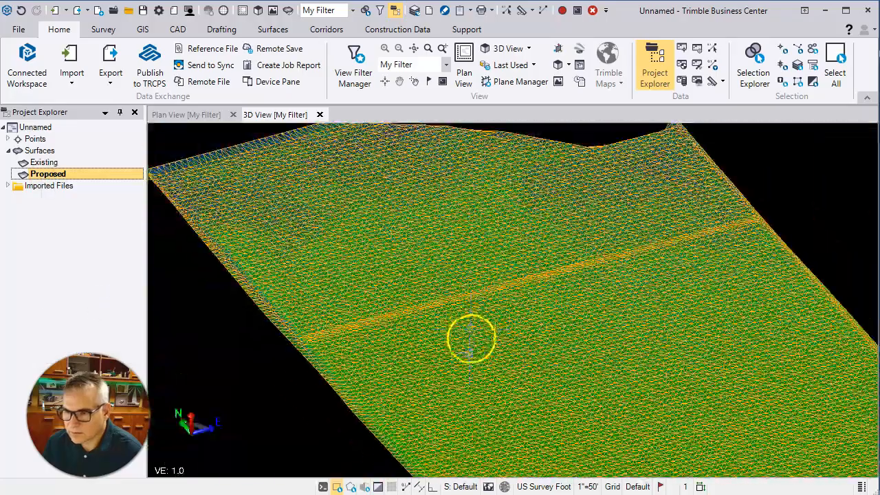
scroll(314, 348, up, 4)
scroll(348, 314, up, 3)
drag(348, 315, 485, 324)
scroll(430, 348, up, 6)
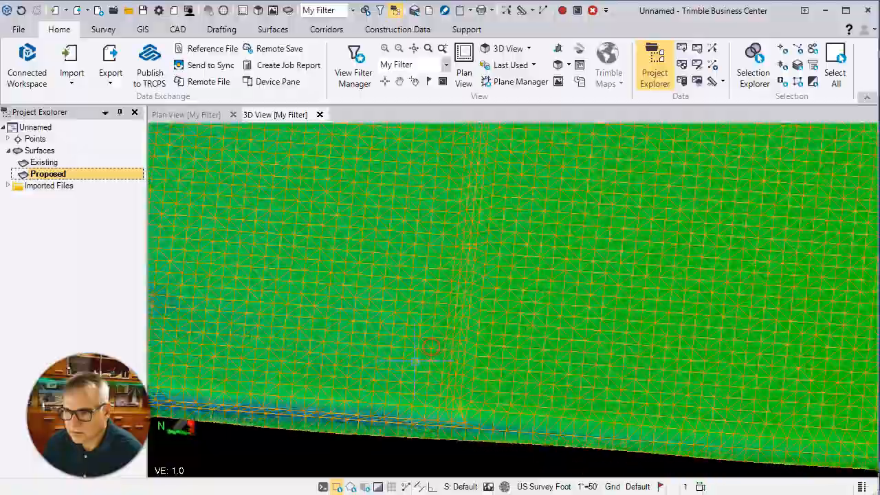
drag(474, 277, 475, 276)
drag(497, 363, 468, 303)
scroll(468, 304, down, 4)
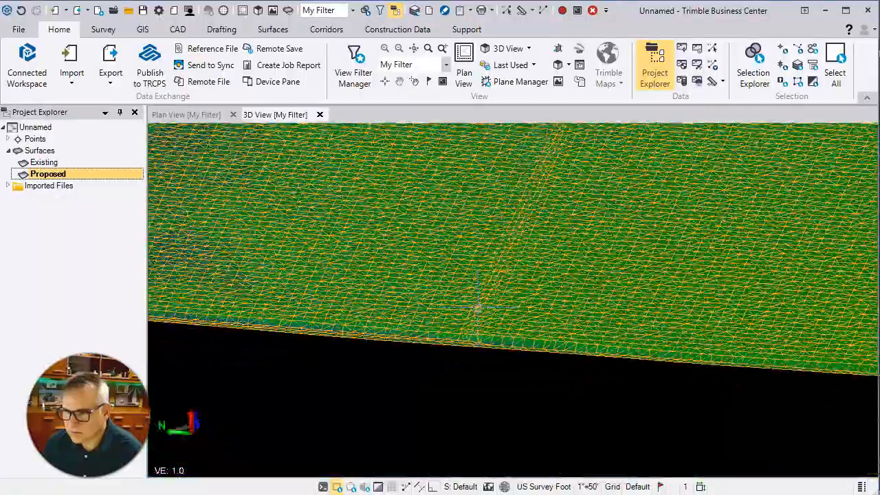
drag(570, 276, 505, 279)
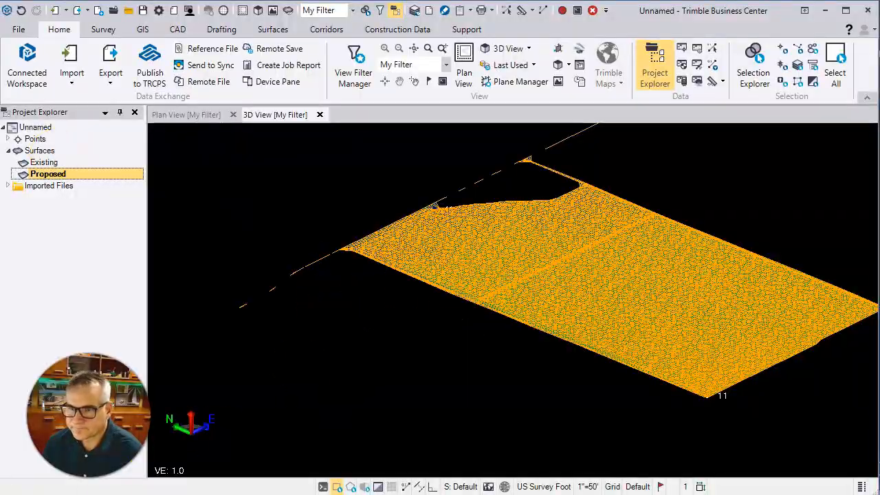
Clear the surface selection and examine the Proposed surface's shaded triangles near the crossing line and edge from low angles
click(389, 295)
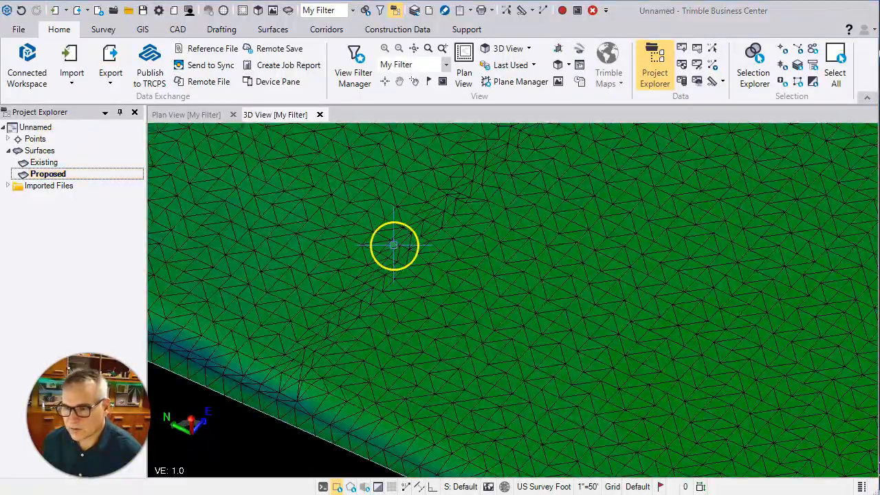
mouse_move(394, 246)
mouse_down()
mouse_move(487, 257)
mouse_move(302, 248)
mouse_move(516, 257)
mouse_move(501, 198)
mouse_move(495, 222)
mouse_move(420, 221)
mouse_up()
scroll(420, 221, down, 5)
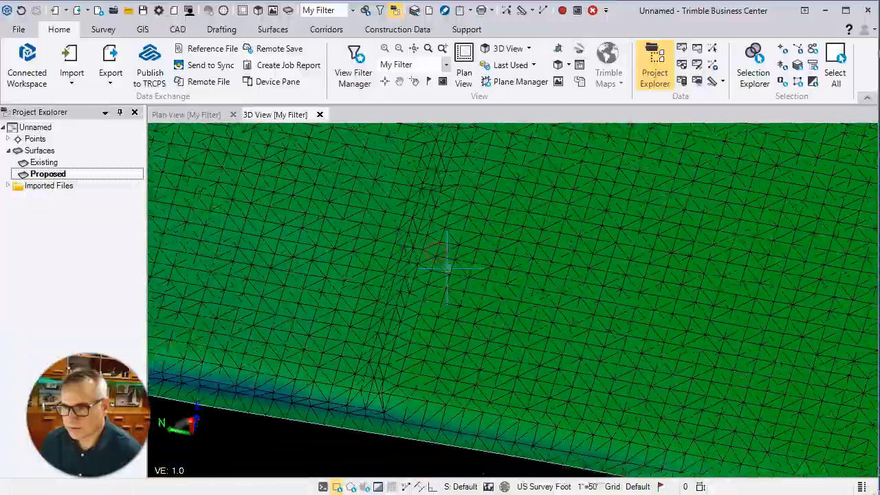
drag(322, 279, 380, 257)
mouse_move(490, 289)
mouse_down()
mouse_move(405, 271)
mouse_move(494, 288)
mouse_up()
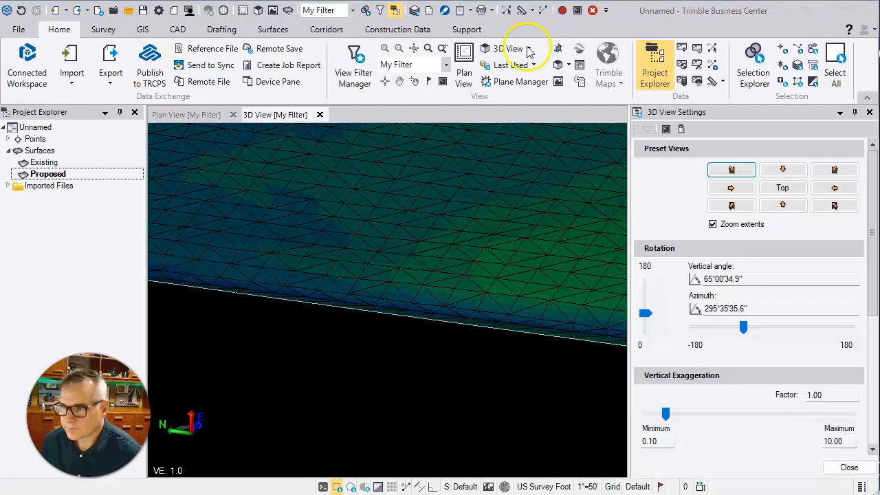
Raise the 3D view's vertical exaggeration factor to 8.50 and view the relief of the Proposed surface up close
click(528, 48)
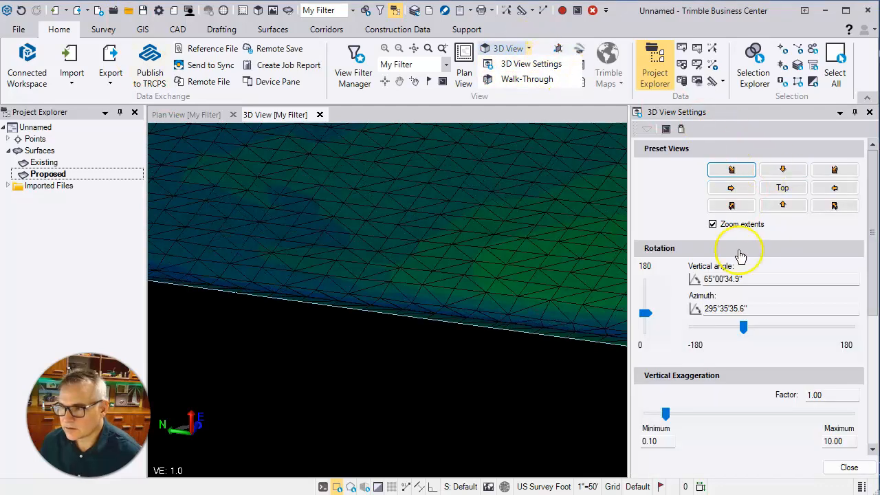
drag(665, 413, 821, 415)
scroll(415, 357, down, 6)
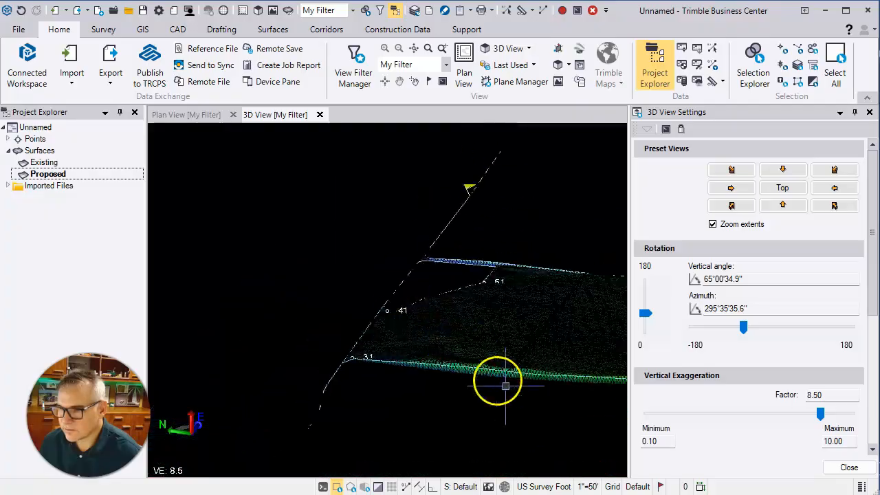
scroll(576, 402, up, 4)
scroll(516, 343, up, 3)
shift+middle_drag(405, 306, 516, 277)
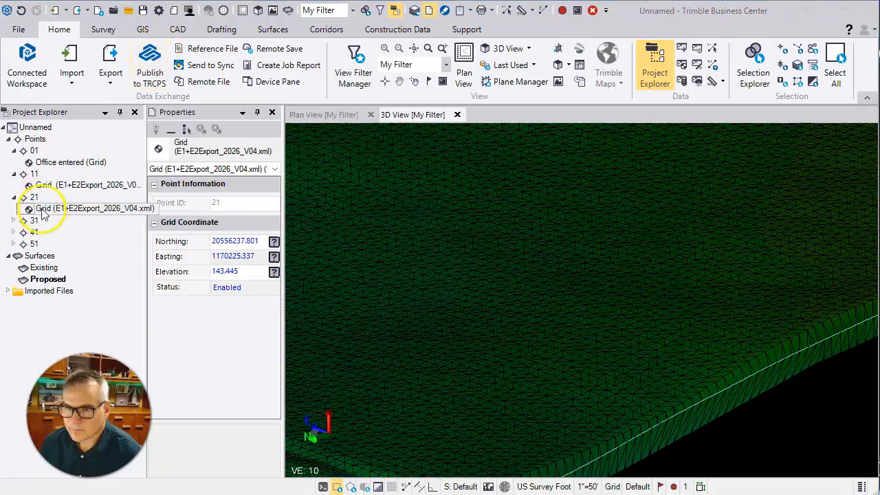
Review the grid coordinates of the project points, comparing office-entered point 01 with imported points 11 and 31
click(35, 139)
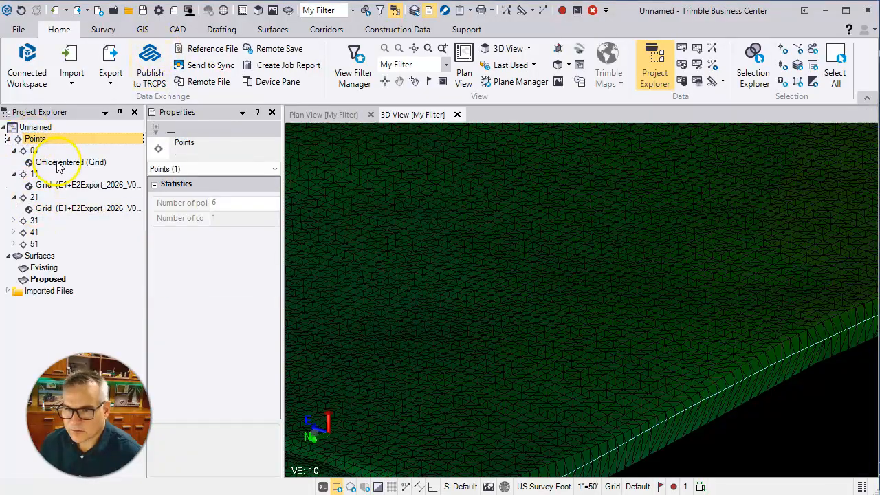
click(59, 163)
click(35, 140)
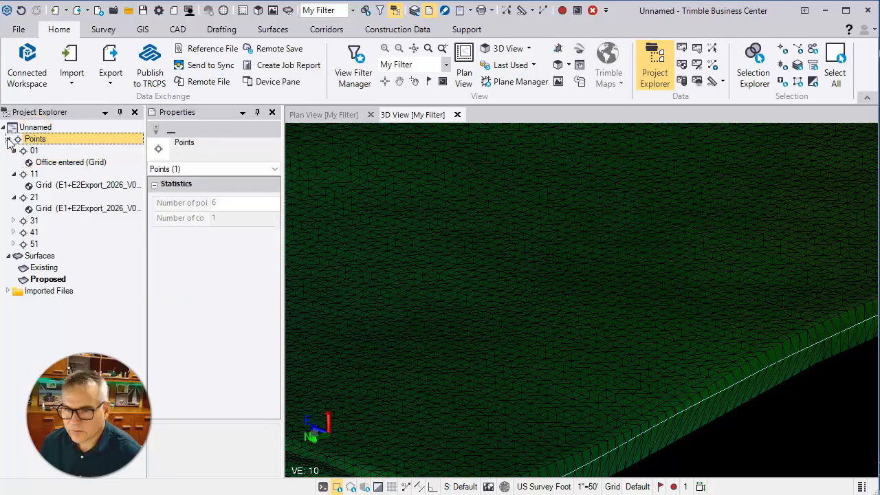
click(9, 139)
click(9, 139)
click(54, 162)
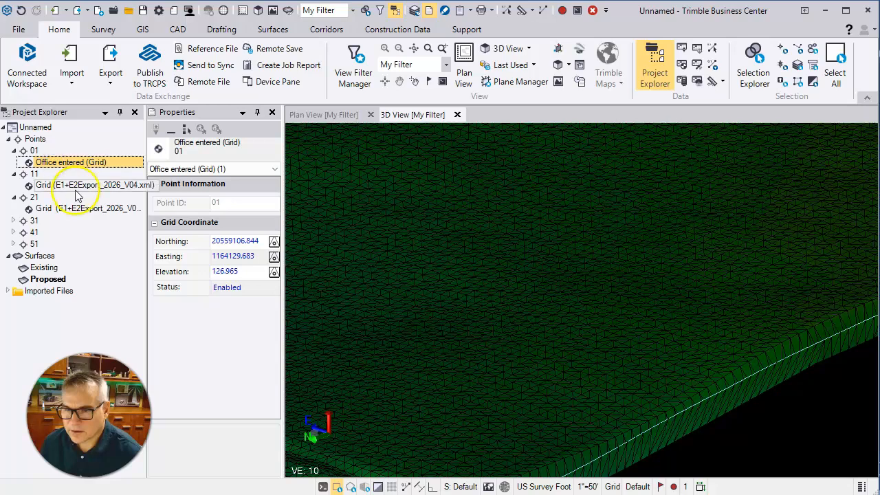
click(75, 186)
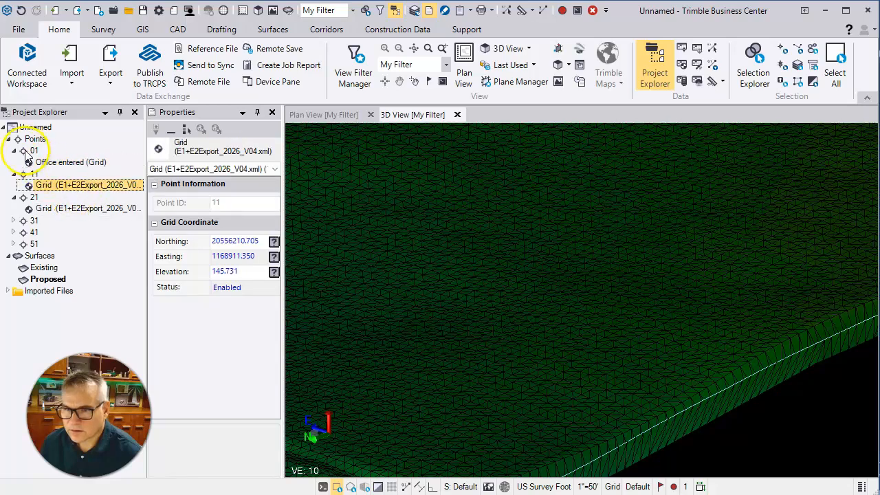
click(13, 220)
click(33, 232)
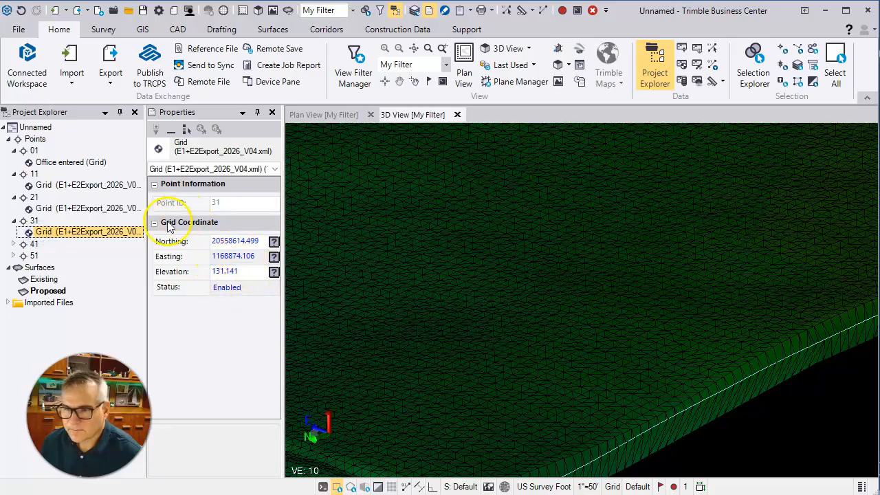
Open the project settings and review the coordinate system's shift grid, projection, geoid model and datum transformation
right_click(85, 233)
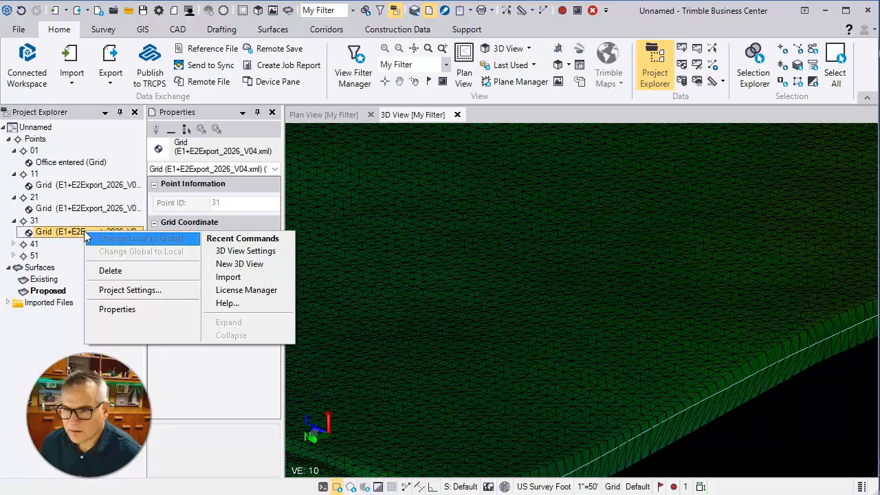
click(130, 289)
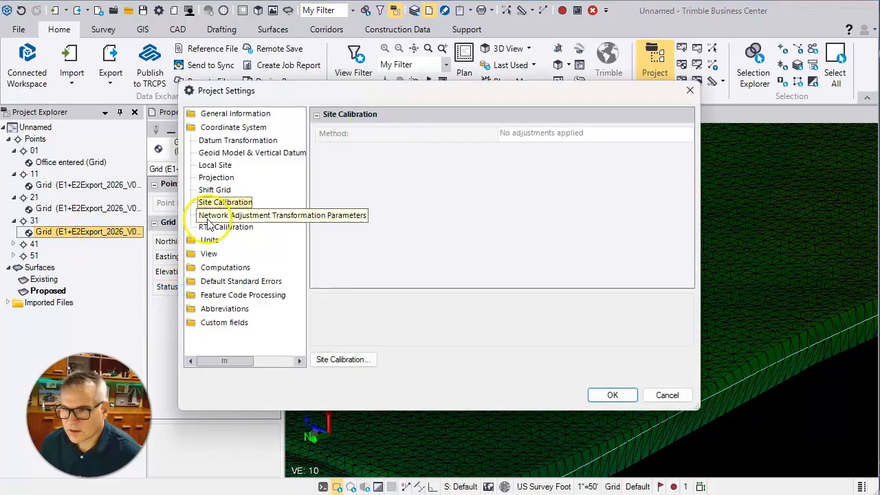
click(227, 190)
click(231, 177)
click(231, 153)
click(232, 140)
click(232, 192)
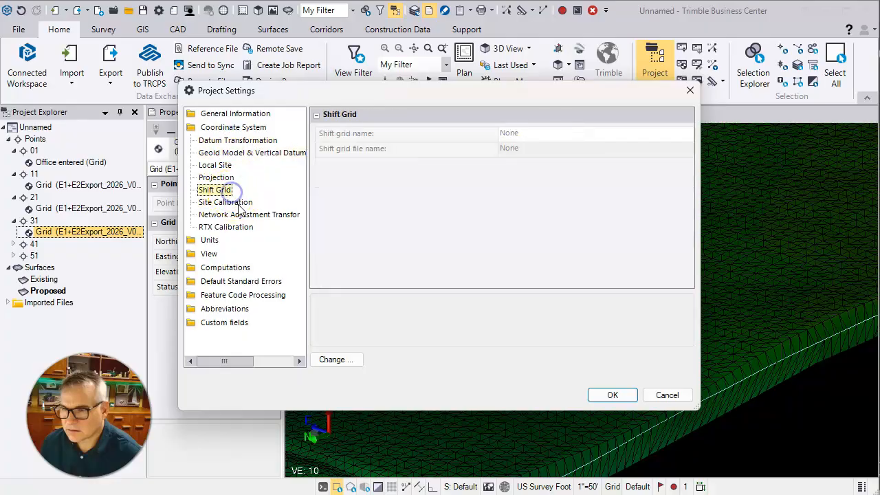
Try to launch Site Calibration from the coordinate system settings, then close the dialogs
click(227, 202)
click(338, 362)
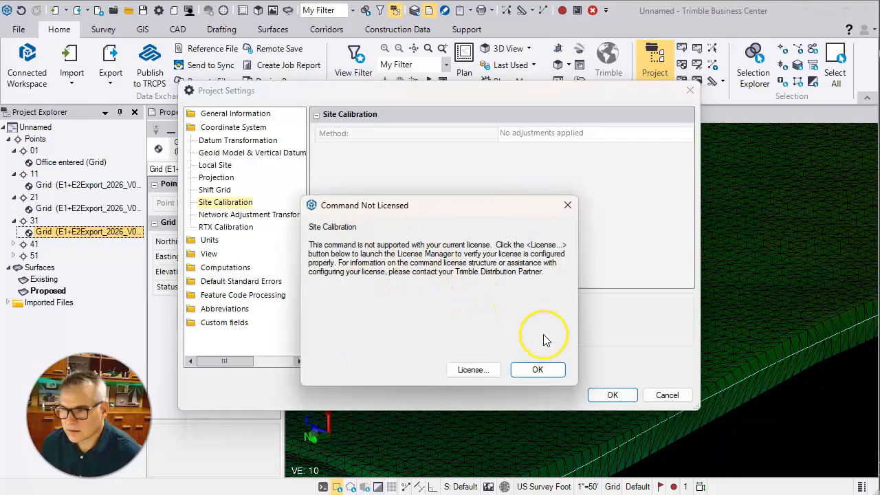
click(538, 367)
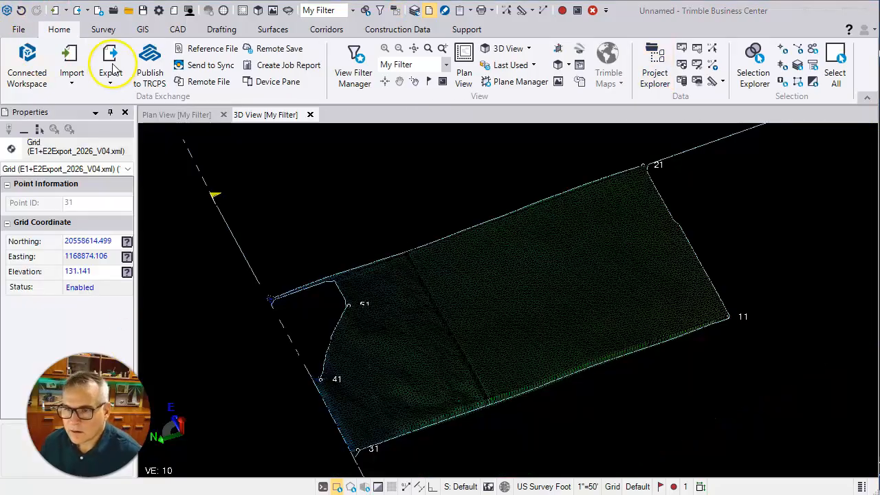
Set up a CAD export with the DXF exporter and try to export the selected point to Unnamed.dxf
click(115, 59)
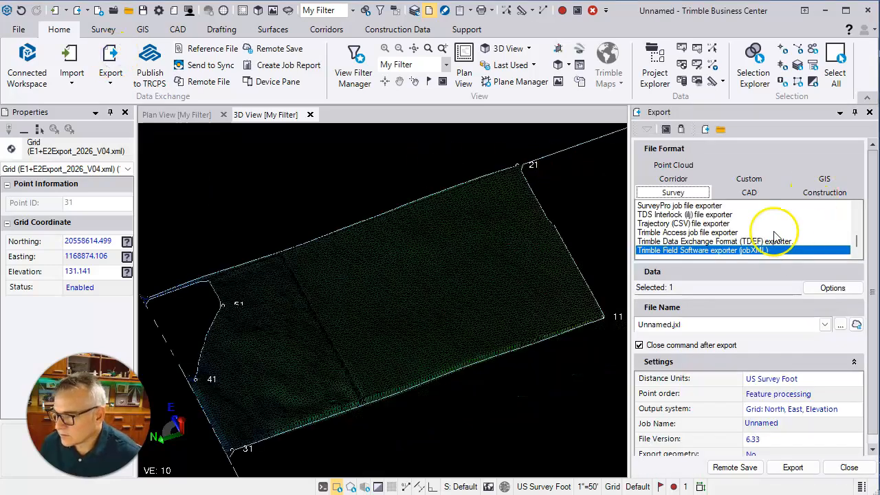
click(749, 193)
click(676, 206)
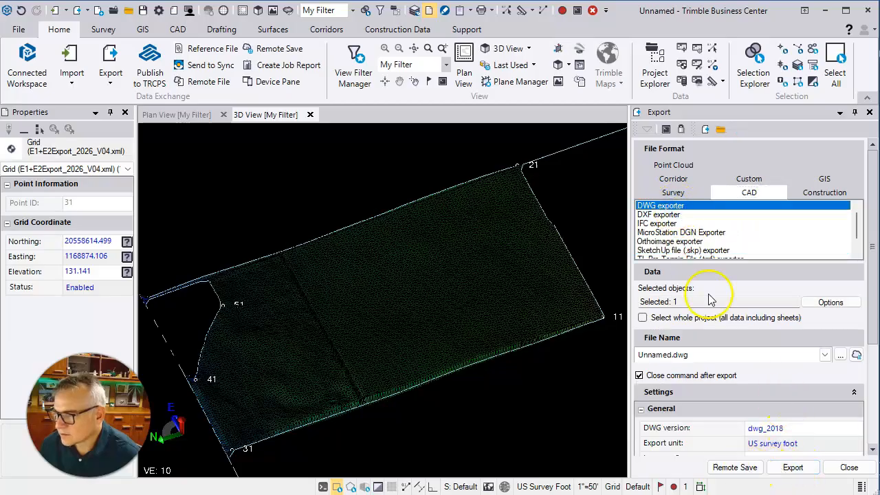
click(659, 215)
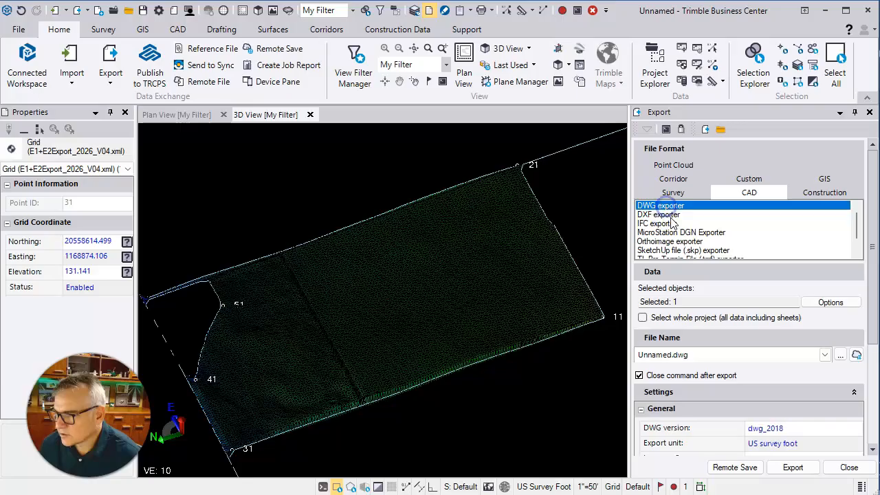
click(792, 468)
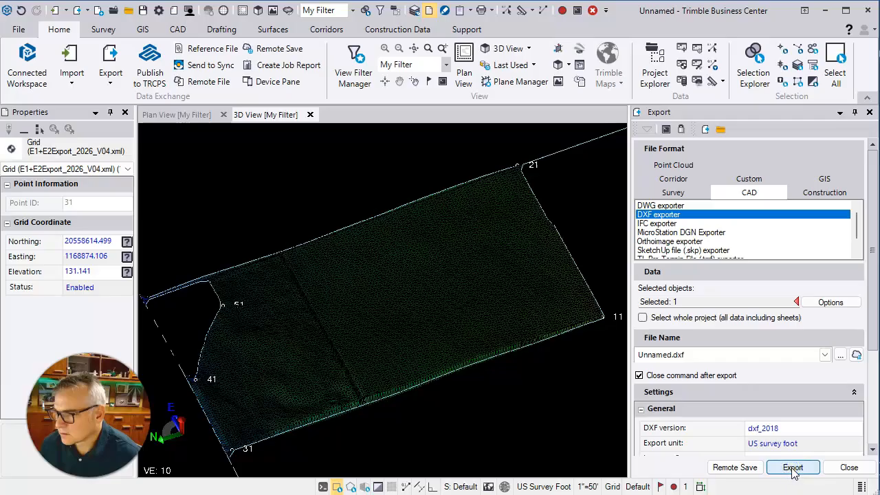
Select all objects as the export data and export them to Unnamed.dxf
click(761, 303)
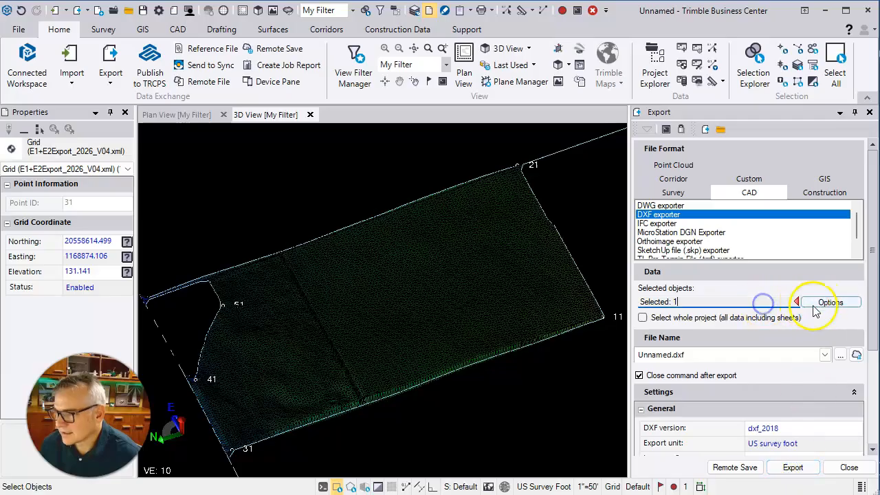
click(817, 307)
click(874, 319)
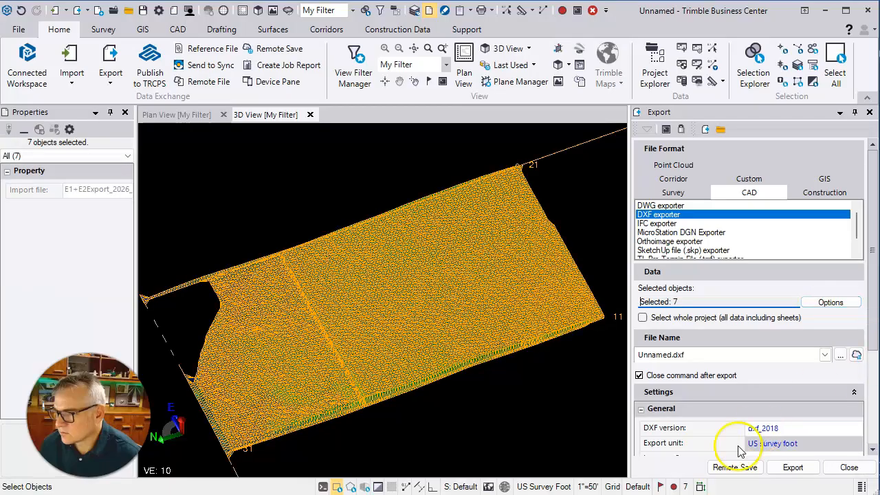
click(802, 465)
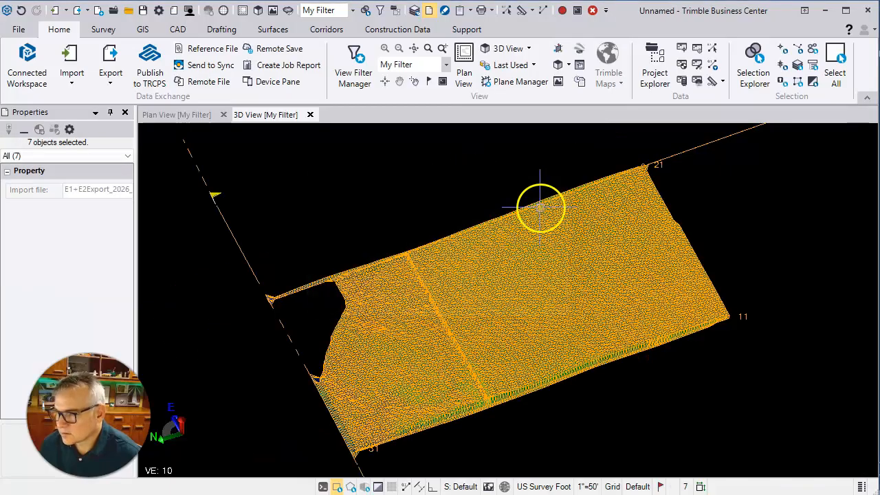
Start another export of the selected objects and try to write Unnamed.trb with the TRB exporter
click(110, 60)
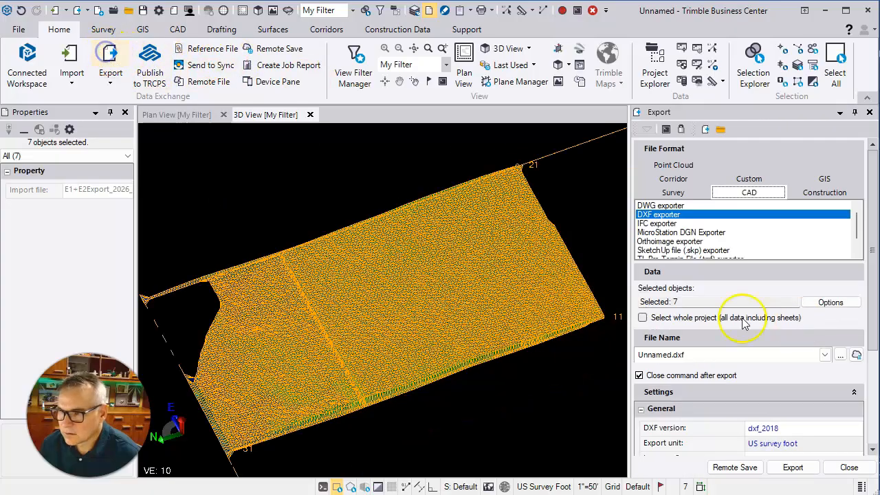
scroll(696, 251, down, 1)
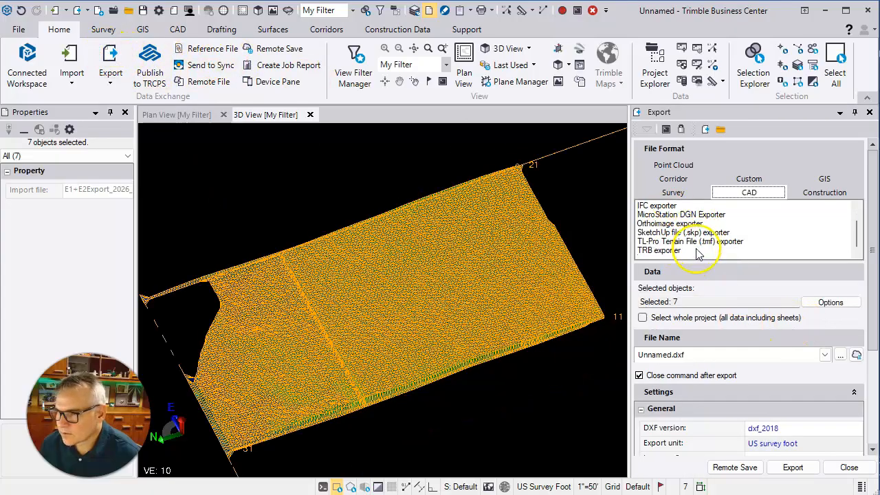
click(660, 250)
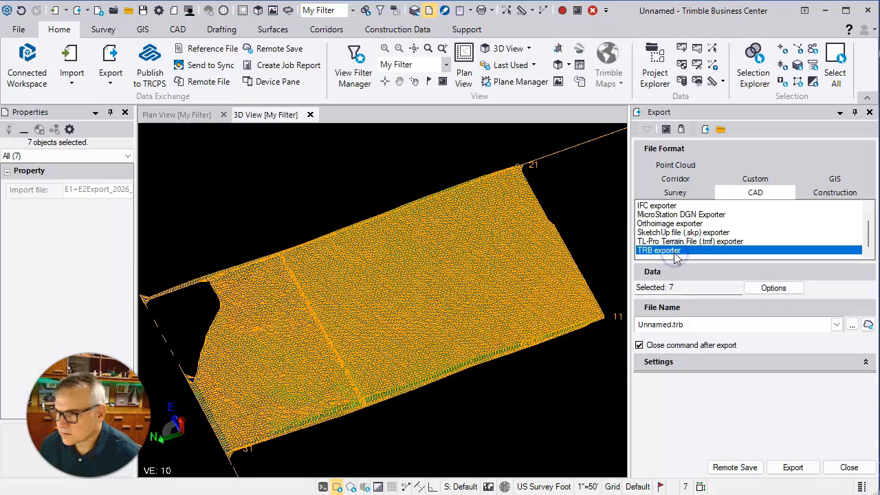
click(792, 467)
click(528, 370)
Export the selected objects as a CAD drawing with the DWG exporter
scroll(708, 230, up, 1)
click(659, 206)
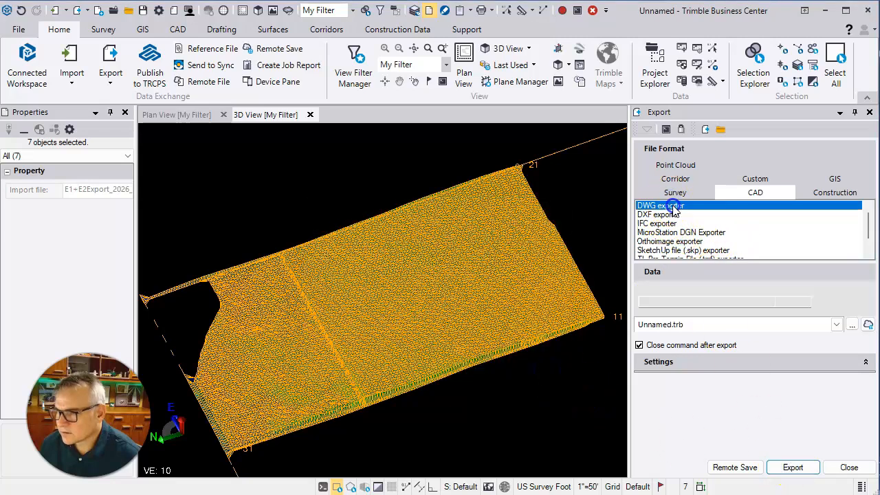
click(792, 467)
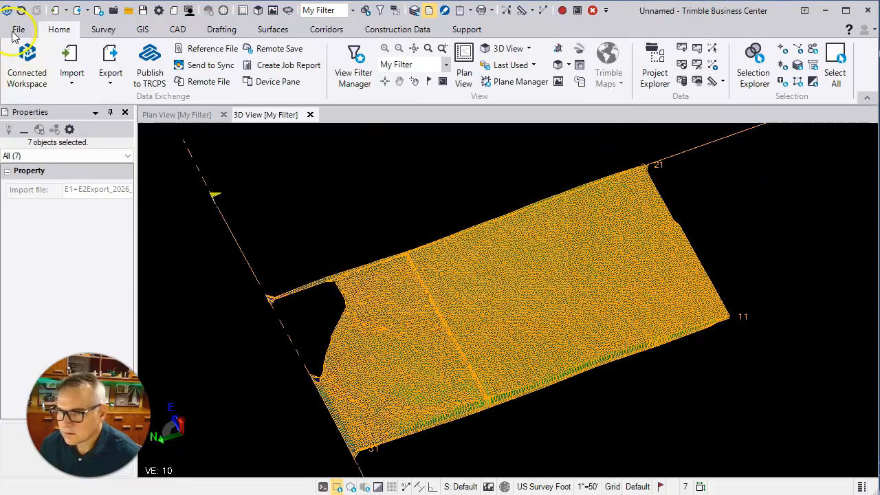
Start another export of the selected objects and pick the LandXML exporter among the construction formats
click(111, 59)
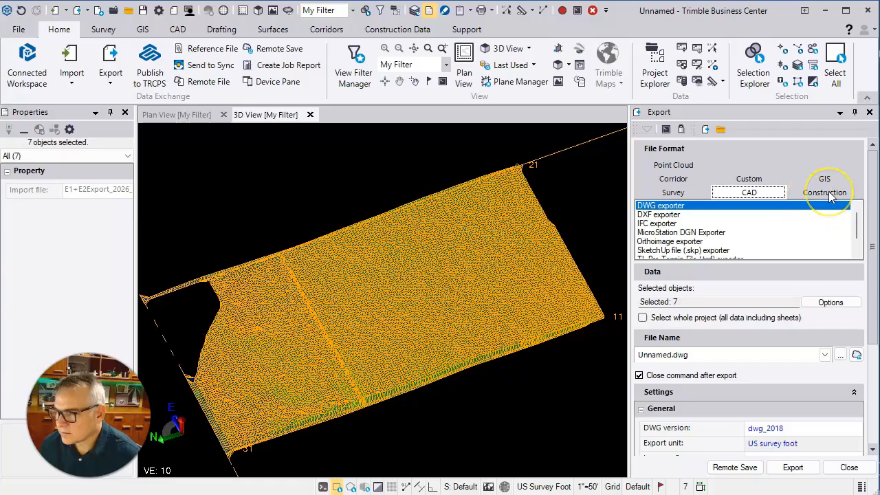
click(734, 180)
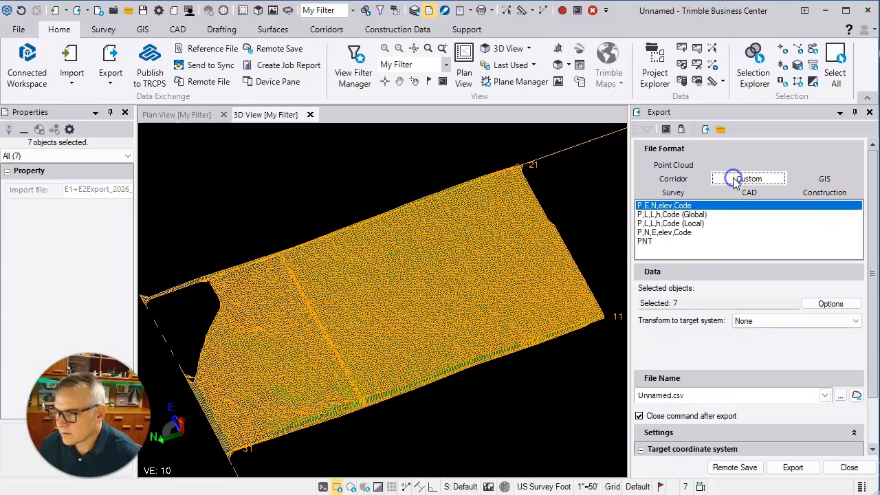
click(810, 191)
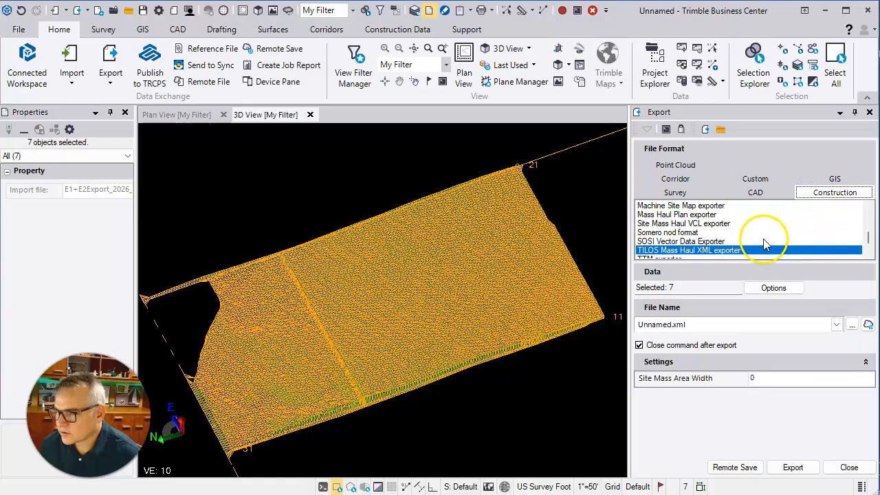
scroll(716, 232, down, 2)
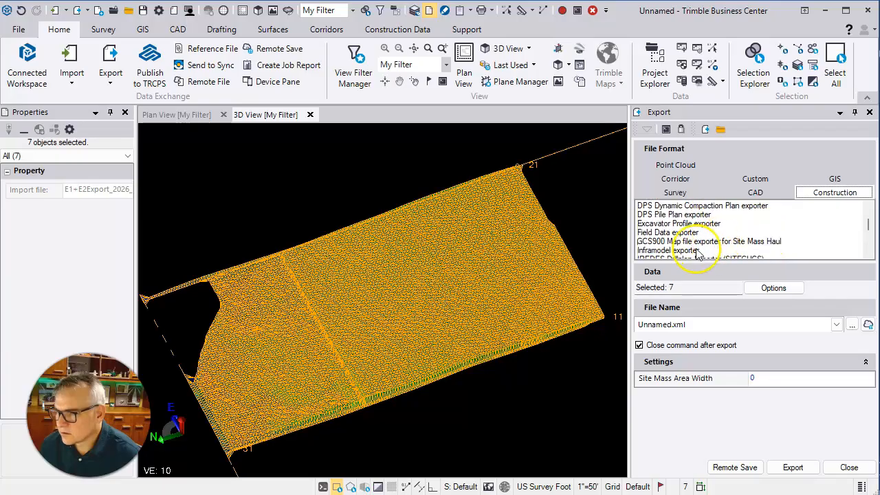
click(680, 242)
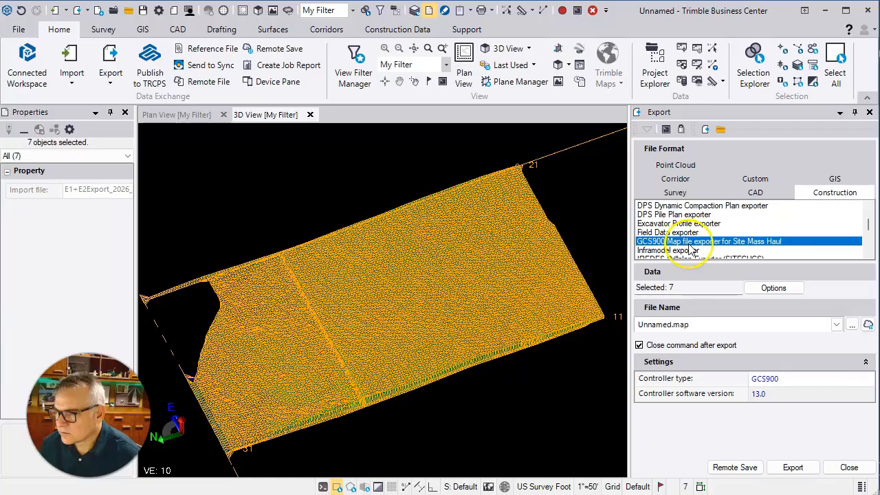
scroll(712, 249, down, 1)
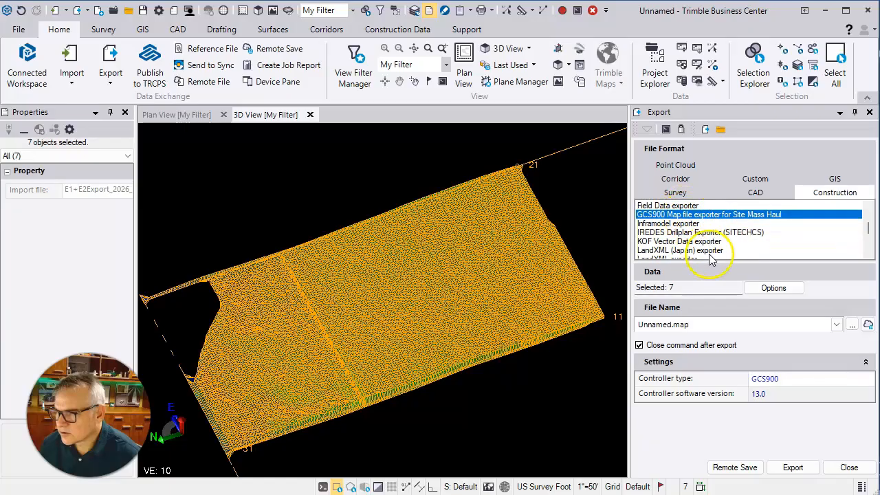
scroll(711, 256, down, 2)
scroll(681, 242, up, 1)
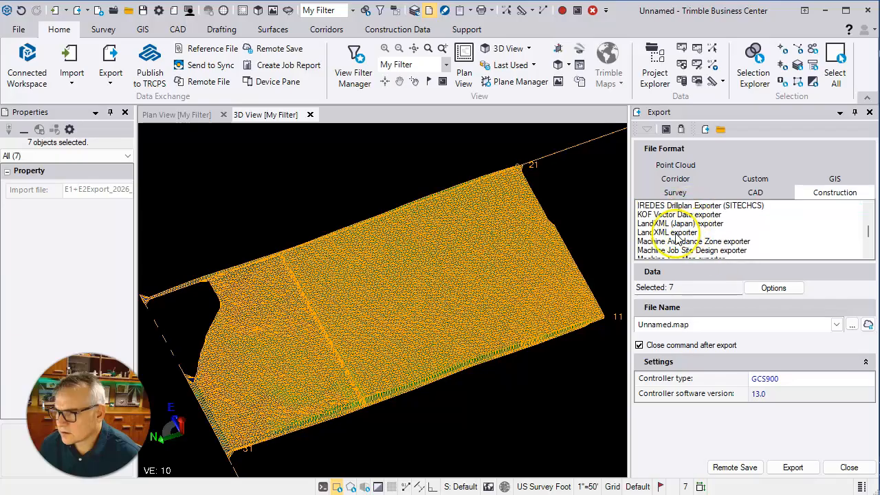
click(670, 232)
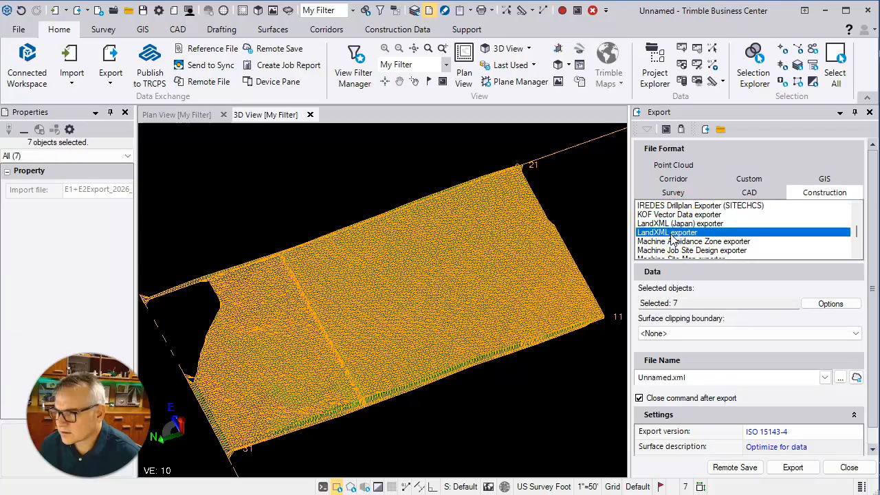
Switch the export format to the Machine Job Site Design exporter
scroll(679, 245, down, 1)
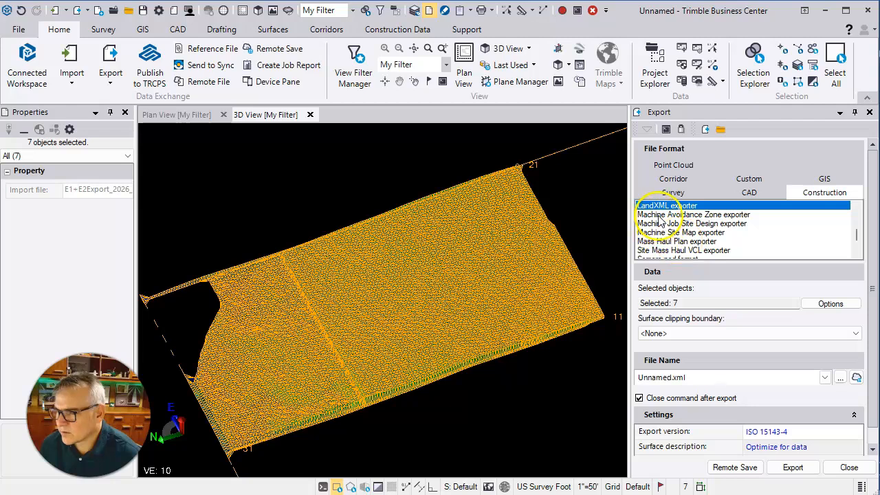
scroll(699, 252, down, 1)
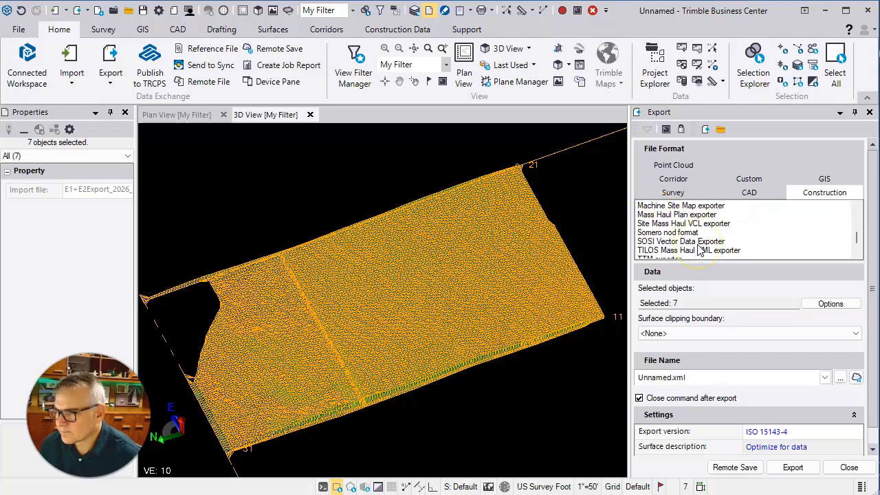
scroll(699, 251, down, 1)
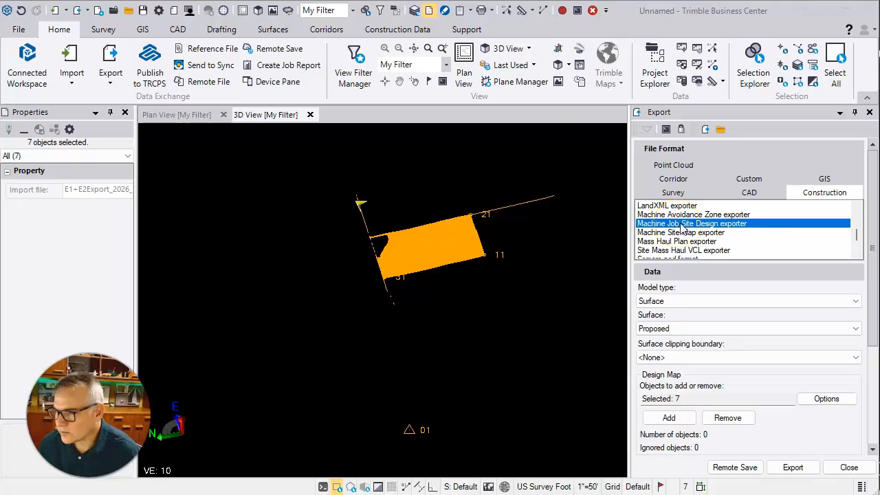
Set the controller type of the machine design export to GCS900
scroll(785, 392, down, 5)
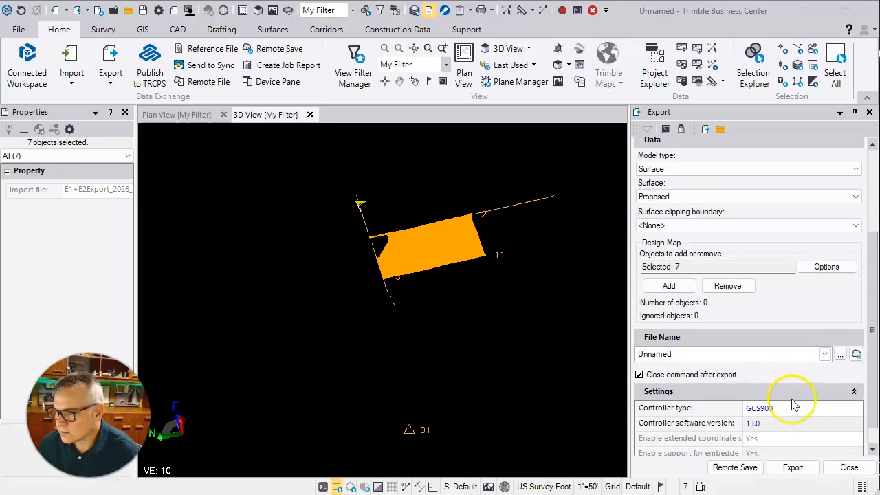
click(765, 385)
click(804, 385)
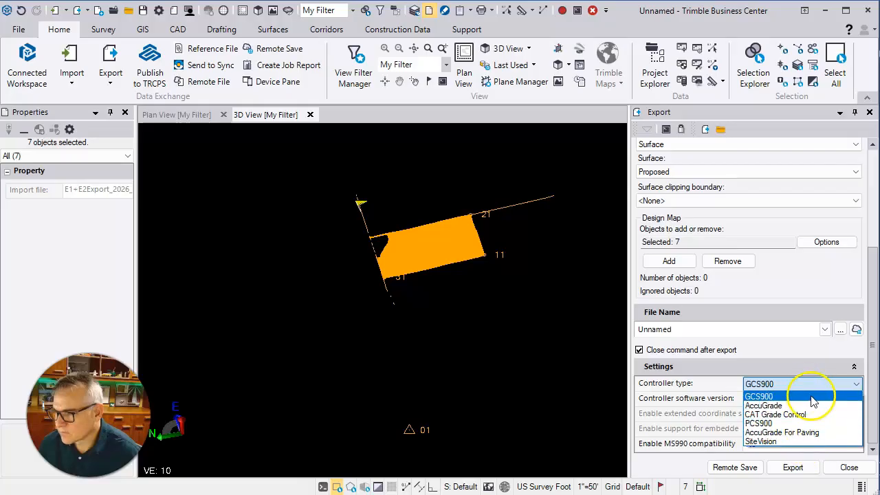
click(812, 399)
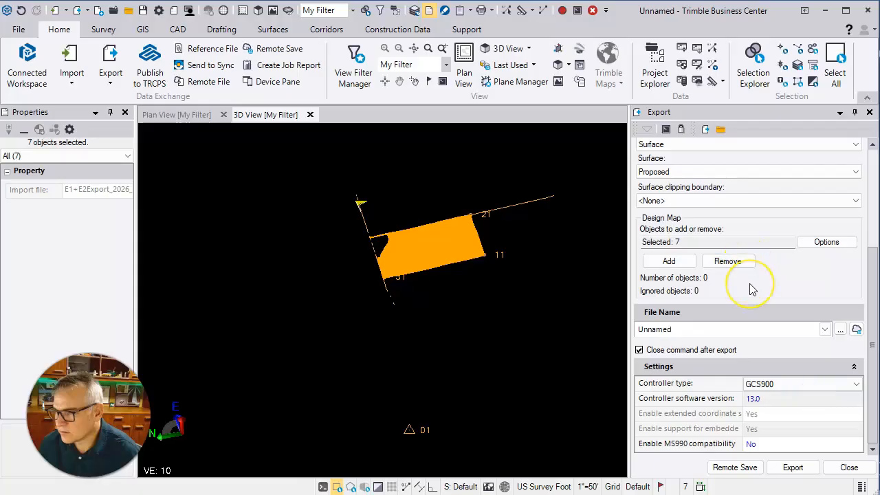
Choose Surface as the model type for the machine design export of the Proposed surface
scroll(752, 289, up, 5)
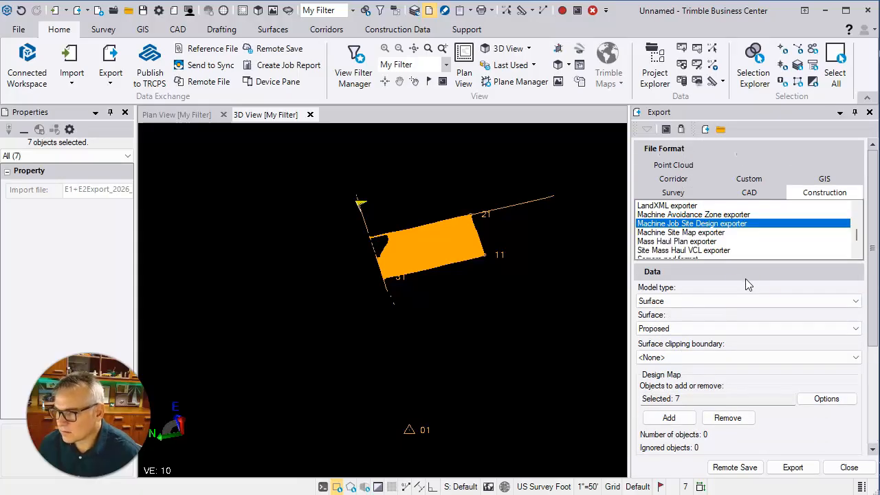
click(757, 302)
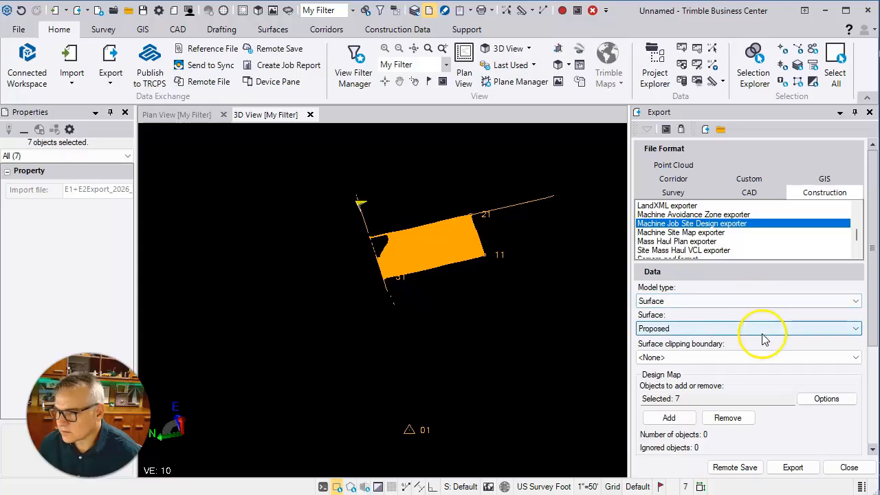
click(769, 303)
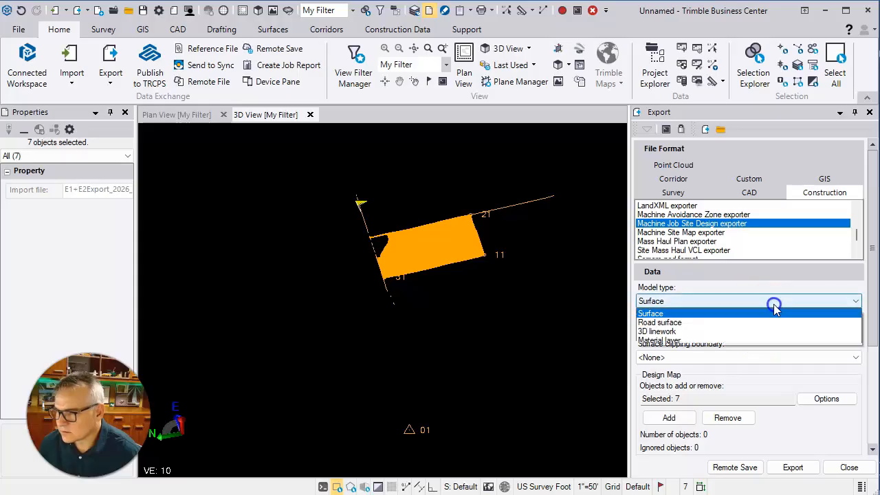
click(712, 315)
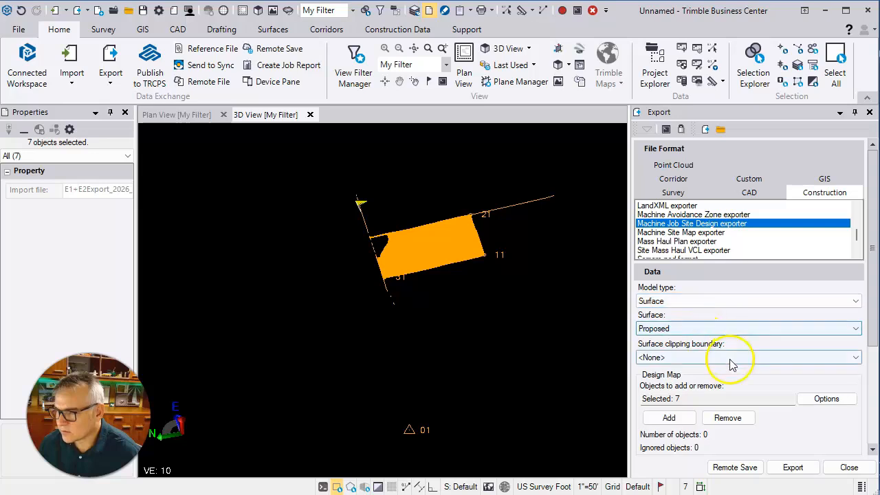
Export the machine design under the file name test and move the output folder's window away from the model view
scroll(725, 391, down, 3)
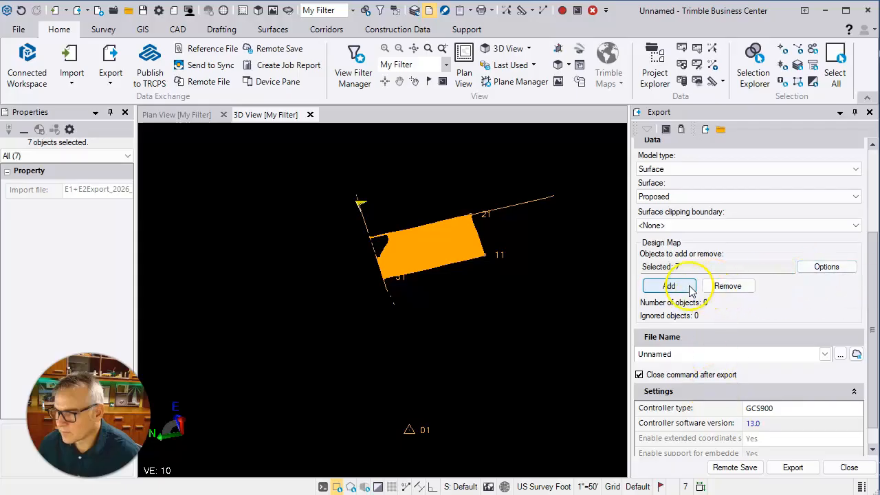
click(819, 271)
click(877, 282)
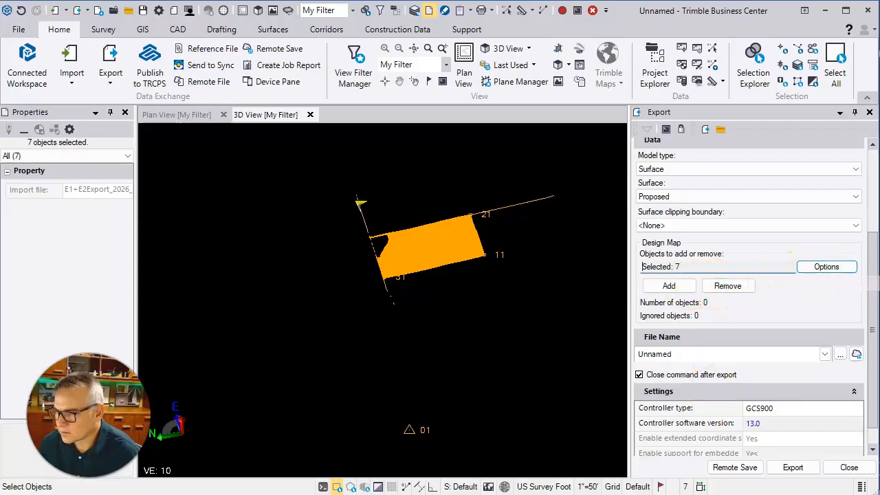
click(786, 467)
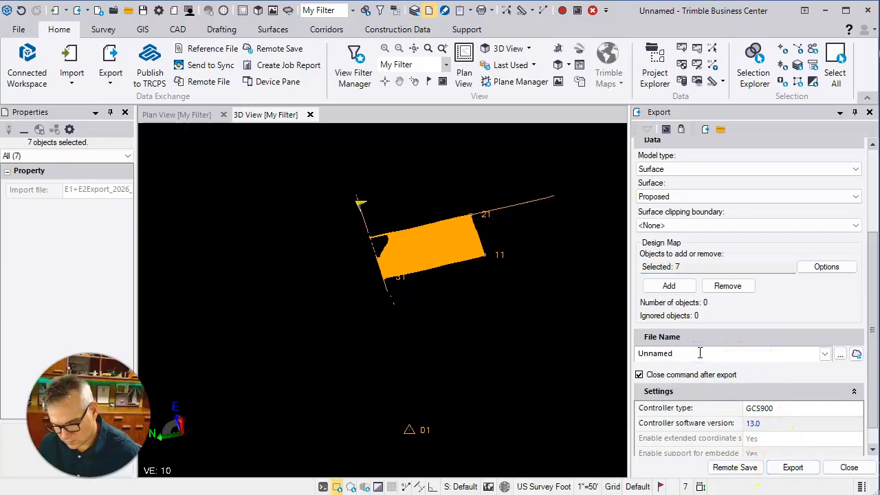
drag(699, 352, 602, 350)
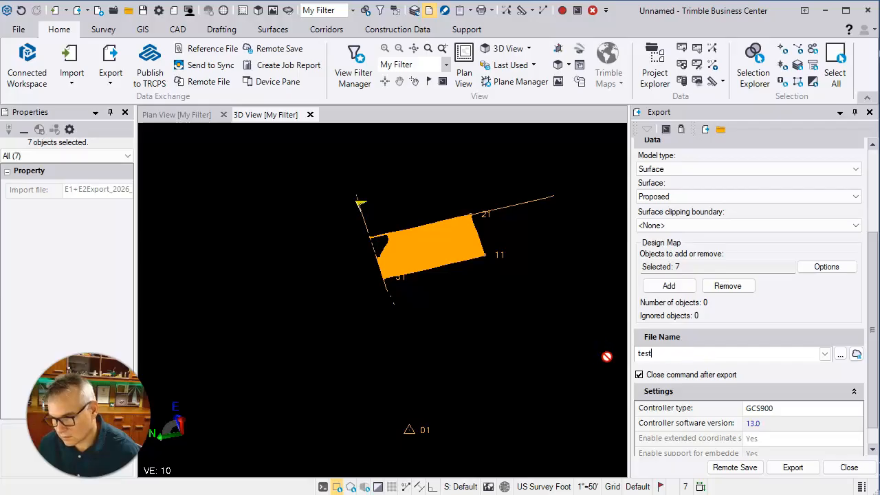
click(792, 467)
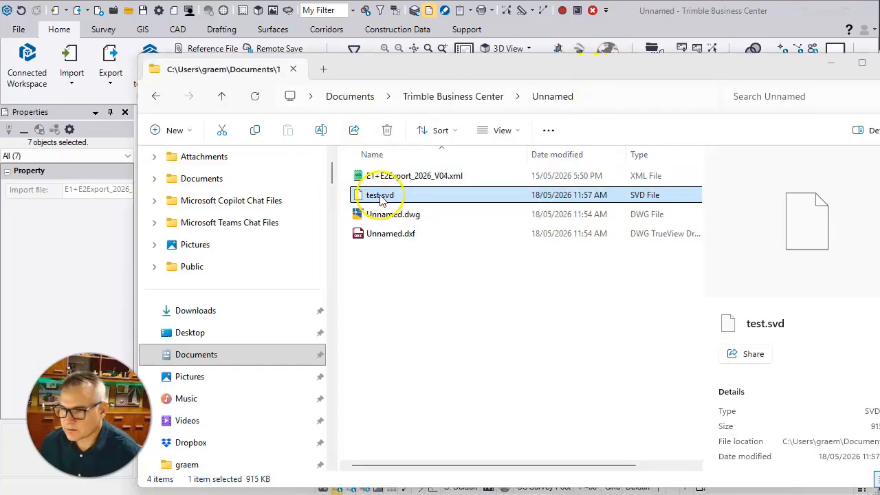
drag(588, 79, 542, 325)
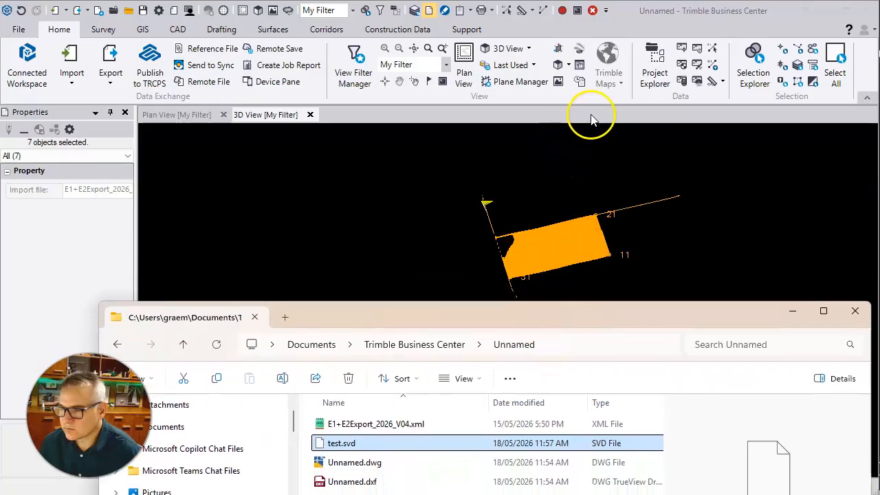